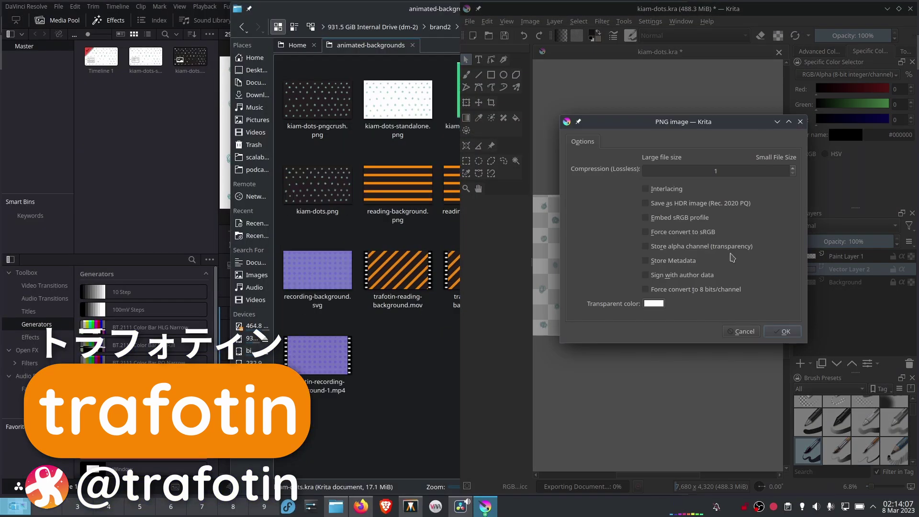
Confirm the PNG export with alpha and bring forward the folder holding the exported files.
left_click(782, 331)
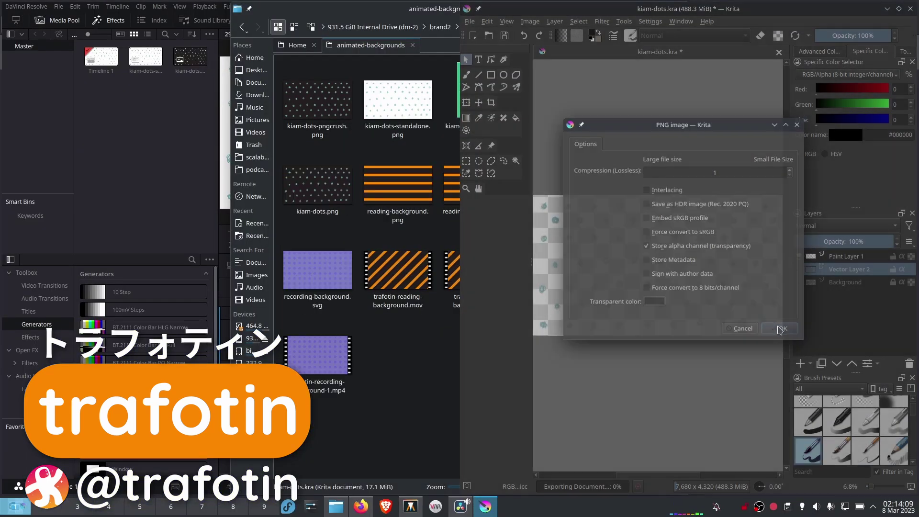
left_click(436, 153)
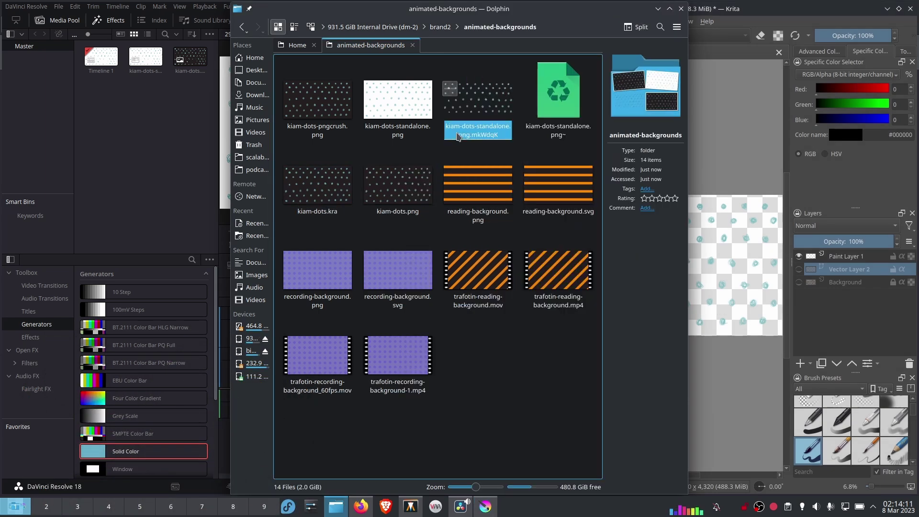
Preview kiam-dots-standalone.png, then close the Inochi Creator window.
double_click(414, 137)
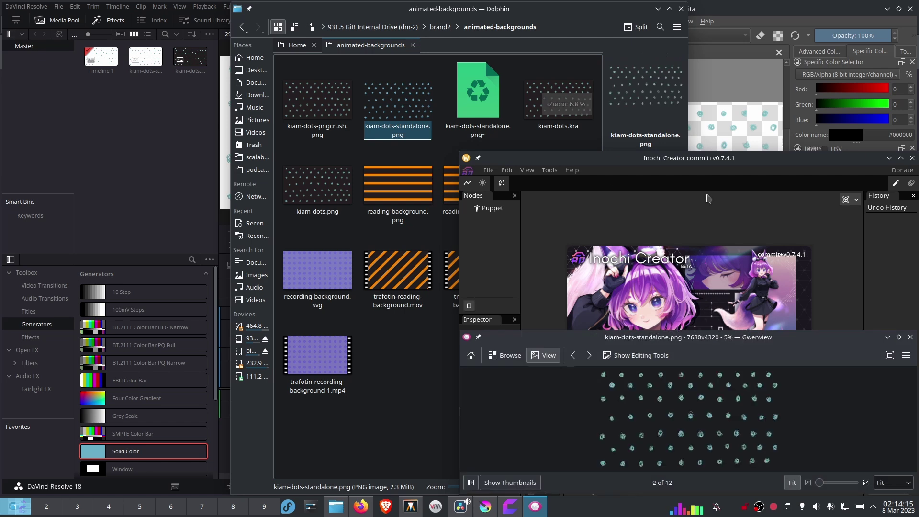
left_click(912, 158)
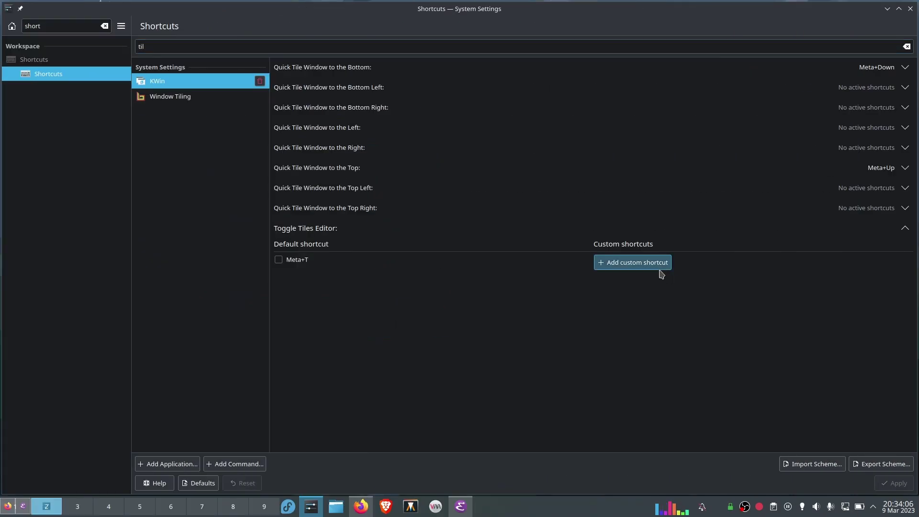
Add Meta+Shift+T as a custom Toggle Tiles Editor shortcut, apply it, and use it to open the editor.
left_click(660, 266)
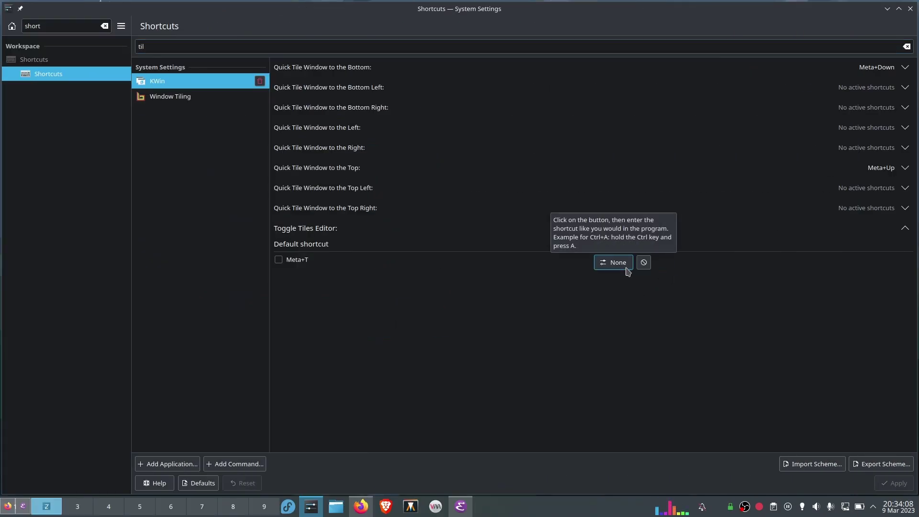
left_click(659, 289)
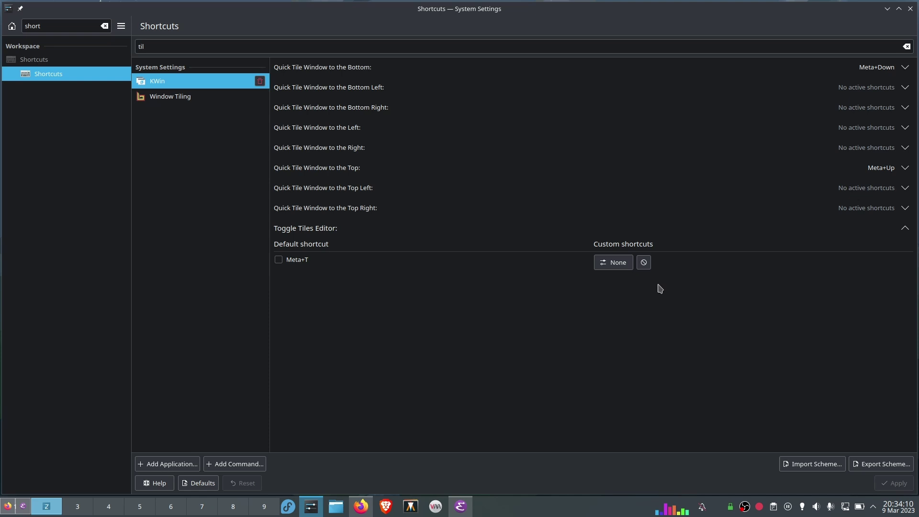
left_click(605, 263)
key("super+shift+t")
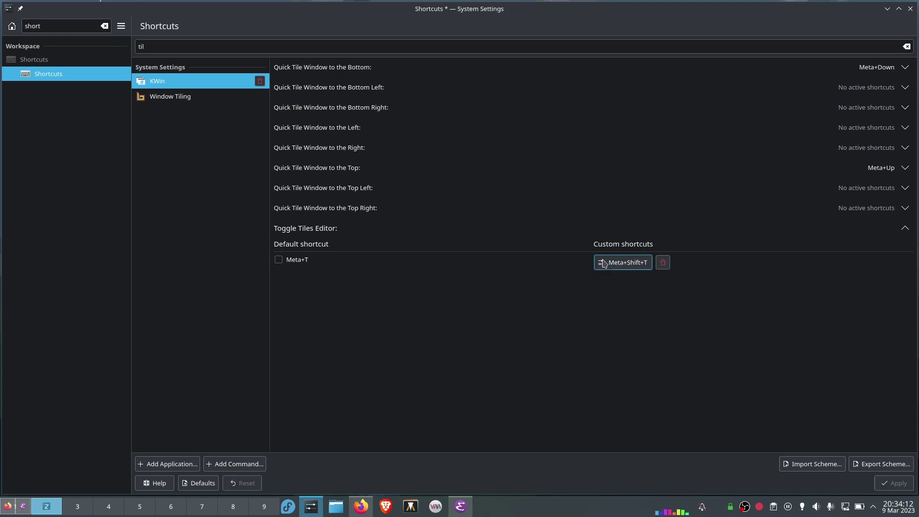
left_click(896, 482)
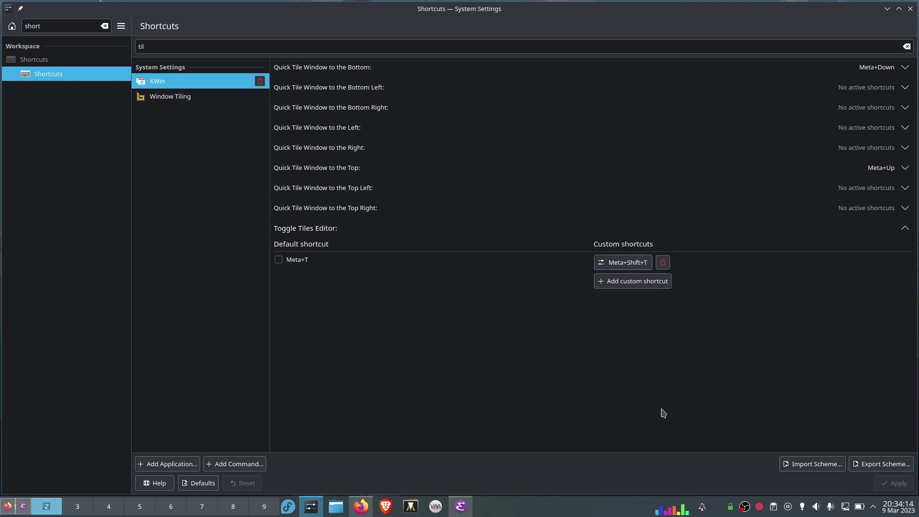
key("super+shift+t")
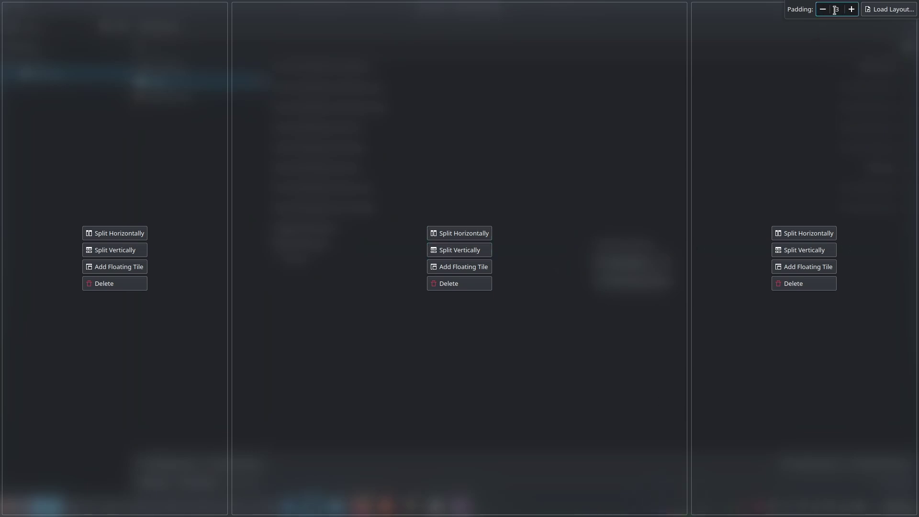
View the preset tile layouts, launch Dolphin and Konsole ('kons') into tiles, and run neofetch.
left_click(878, 13)
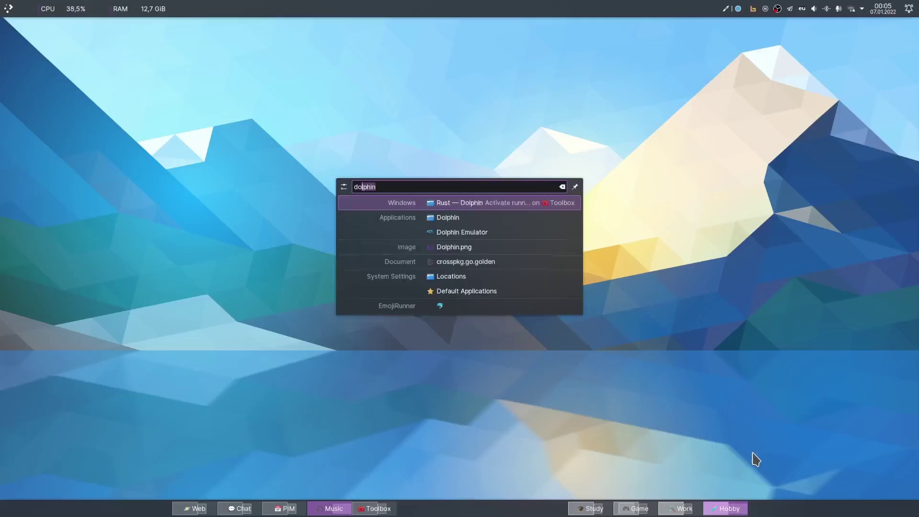
key("Return")
key("alt+space")
type("kons")
key("Return")
type("neofetch")
key("Return")
Open a second Konsole with Ctrl+Alt+T and run 'q' in the right terminal.
key("alt+space")
key("Escape")
key("ctrl+alt+t")
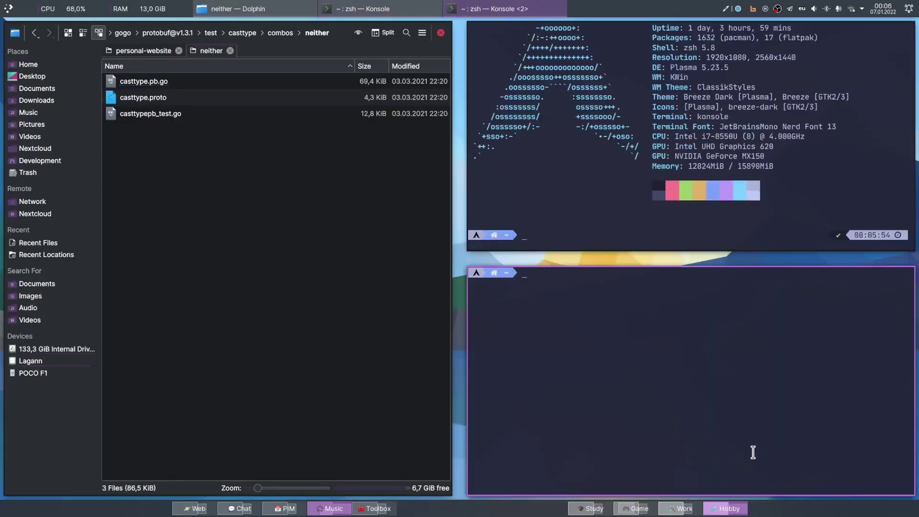
type("q")
key("Return")
Close the terminals, scroll Krita's Discover page, view krita.org in Firefox, and return to Discover.
key("ctrl+d")
key("ctrl+d")
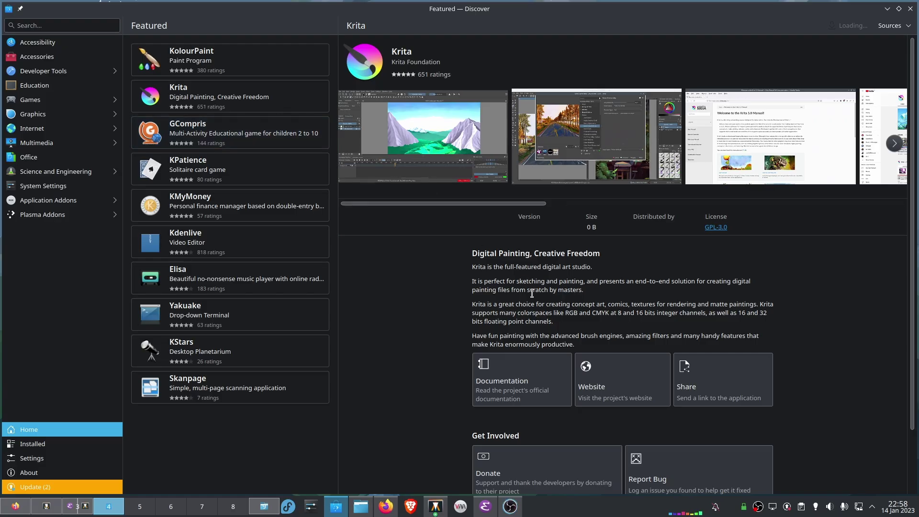
scroll(532, 293, "down", 3)
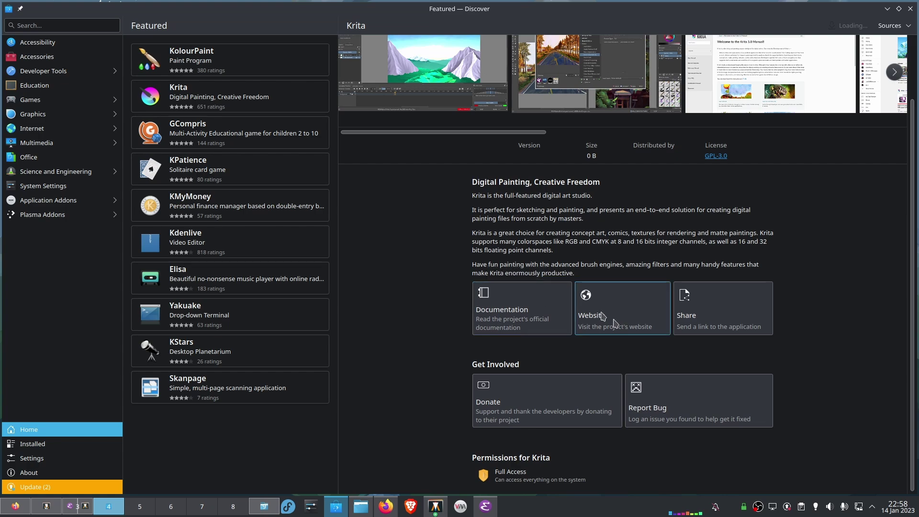
left_click(395, 505)
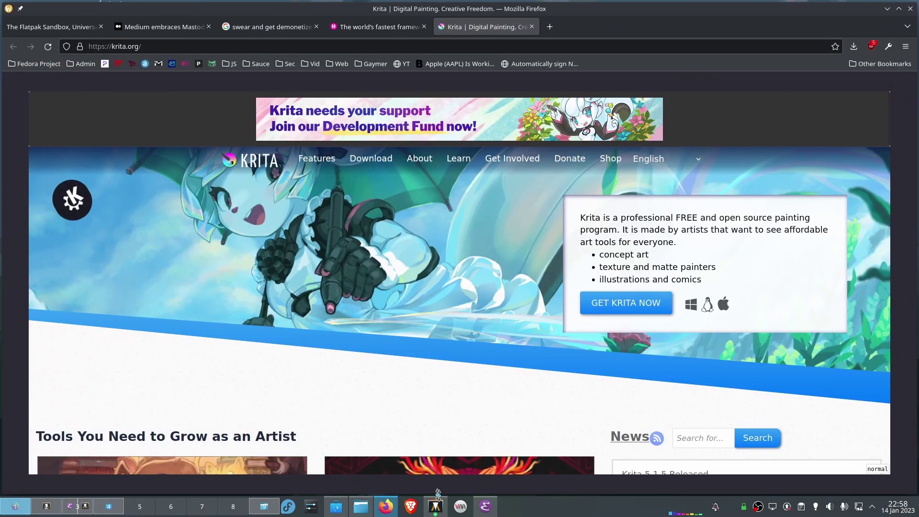
left_click(109, 508)
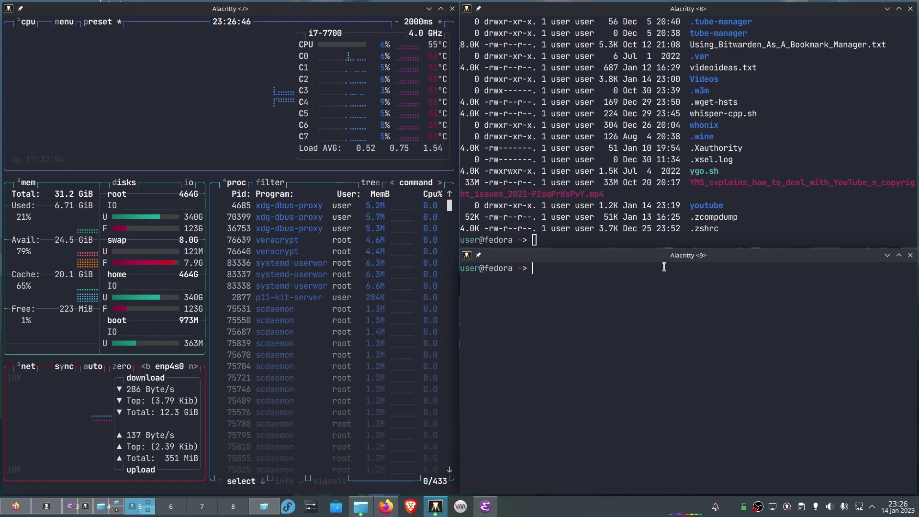
Run neofetch, then cycle the Bismuth tiling layouts three times with Meta+Backslash.
type("neofetch")
key("Return")
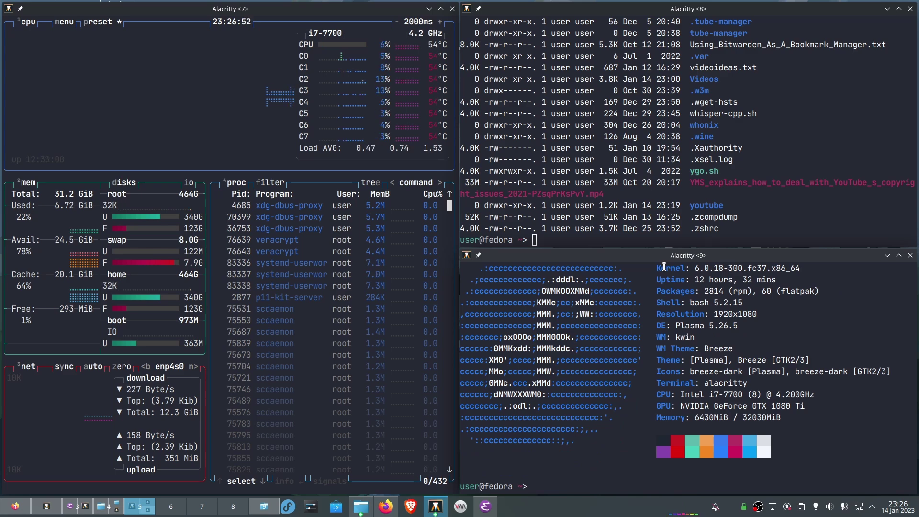
key("super+backslash")
key("super+backslash")
key("super+backslash")
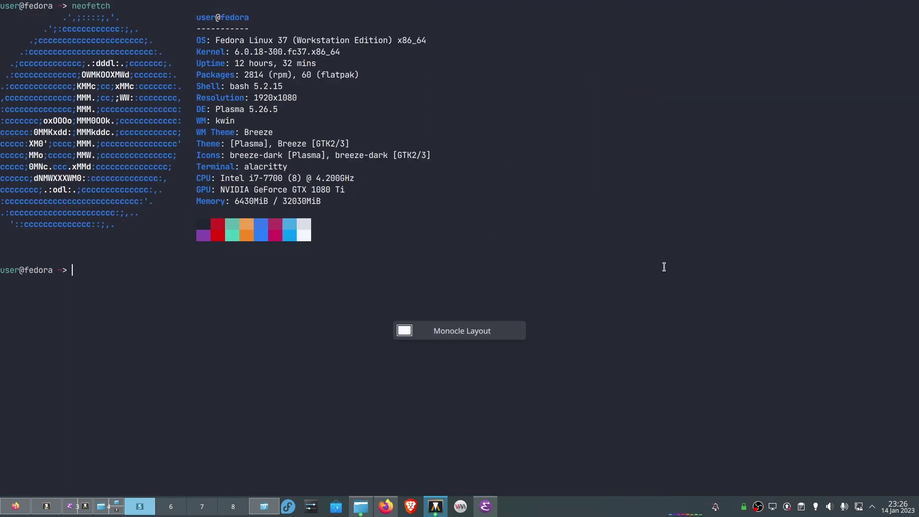
key("super+backslash")
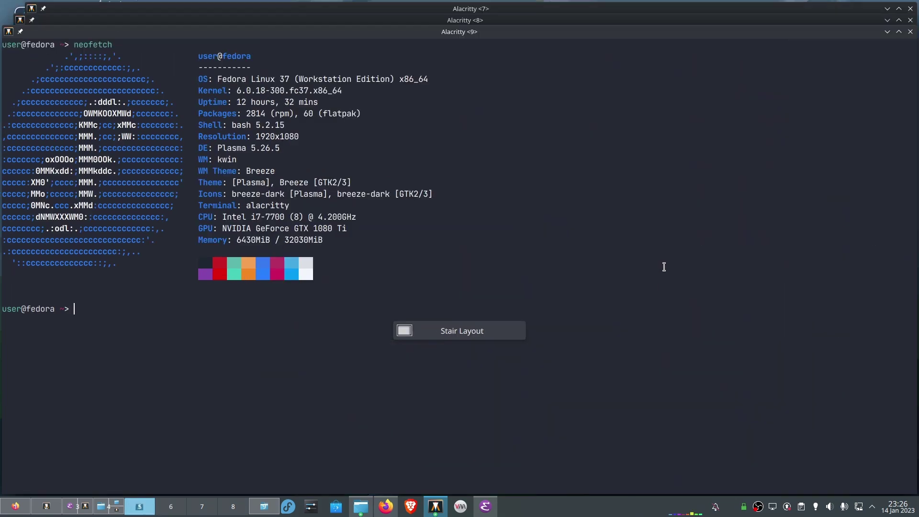
key("super+backslash")
key("super+backslash")
key("super+backslash")
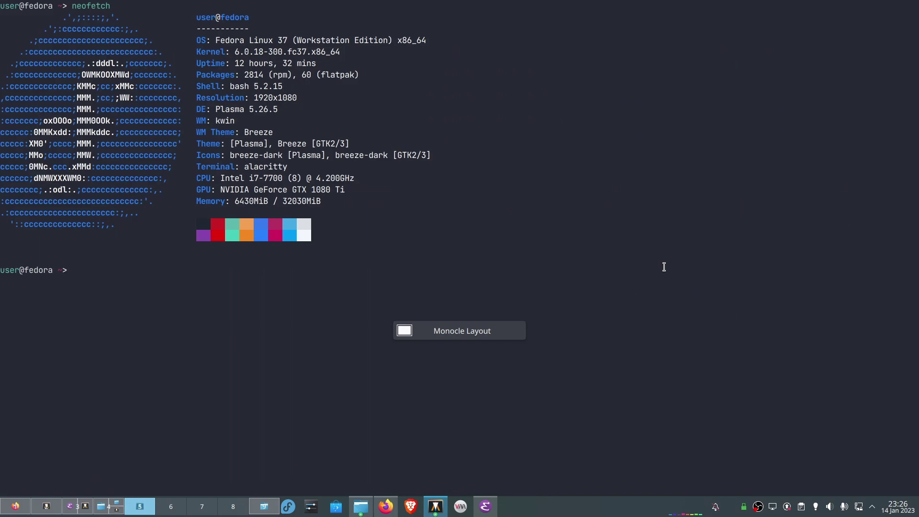
Open and close an extra tiled terminal, then switch to the Doom Emacs desktop and back.
key("super+Return")
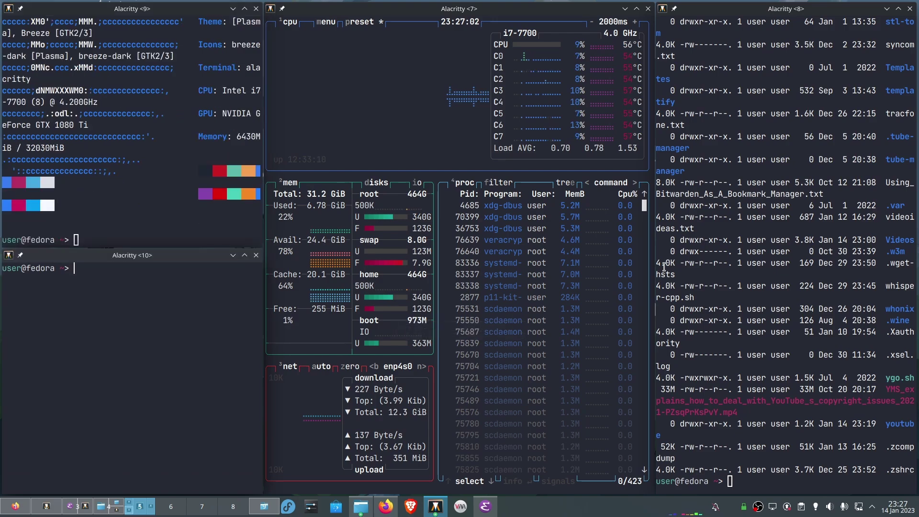
key("ctrl+d")
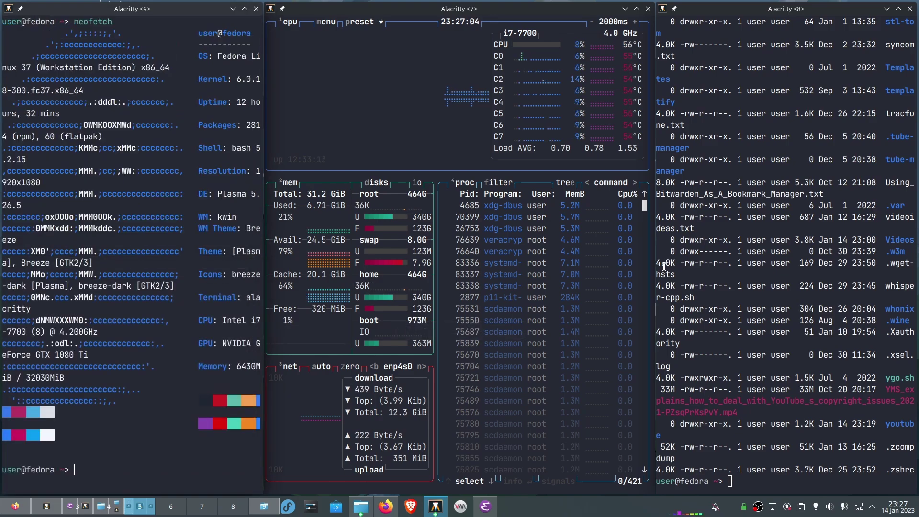
key("ctrl+super+Left")
key("ctrl+super+Left")
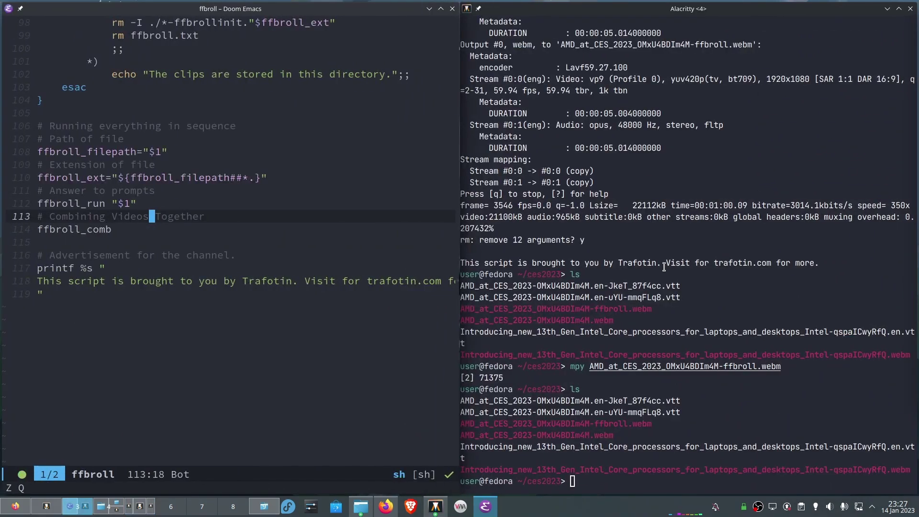
key("ctrl+super+Right")
key("ctrl+super+Right")
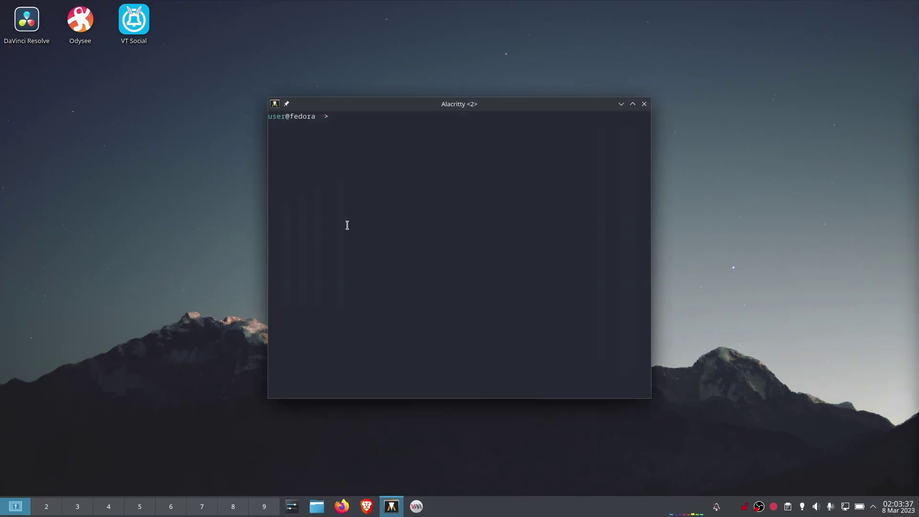
Close a terminal, open a second one, and tile the two side by side.
left_click(646, 106)
key("ctrl+shift+n")
key("super+t")
Open and close a third terminal, then open one beside Brave and close the extra lower terminal.
key("ctrl+shift+n")
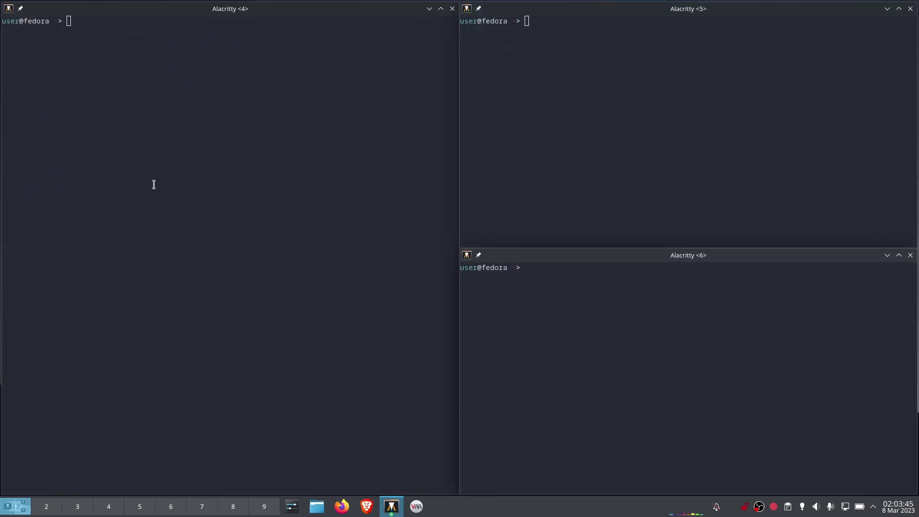
key("ctrl+d")
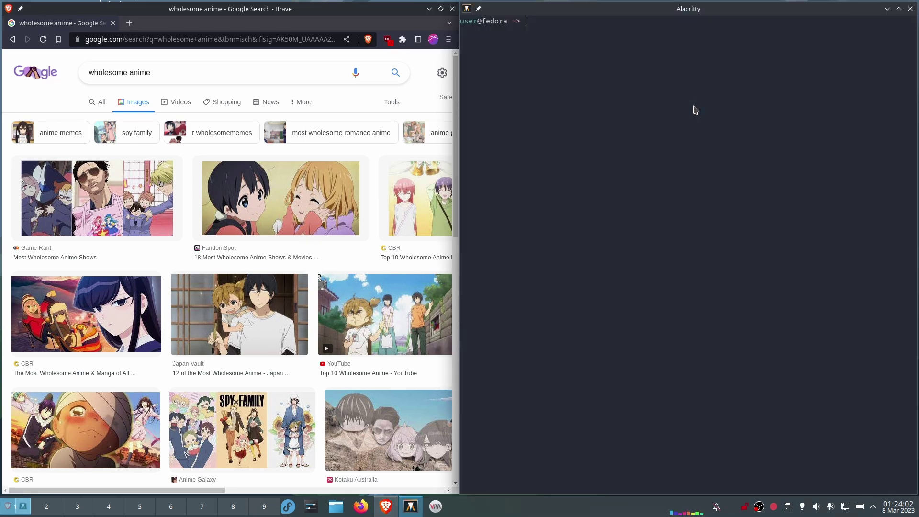
key("super+Return")
key("ctrl+d")
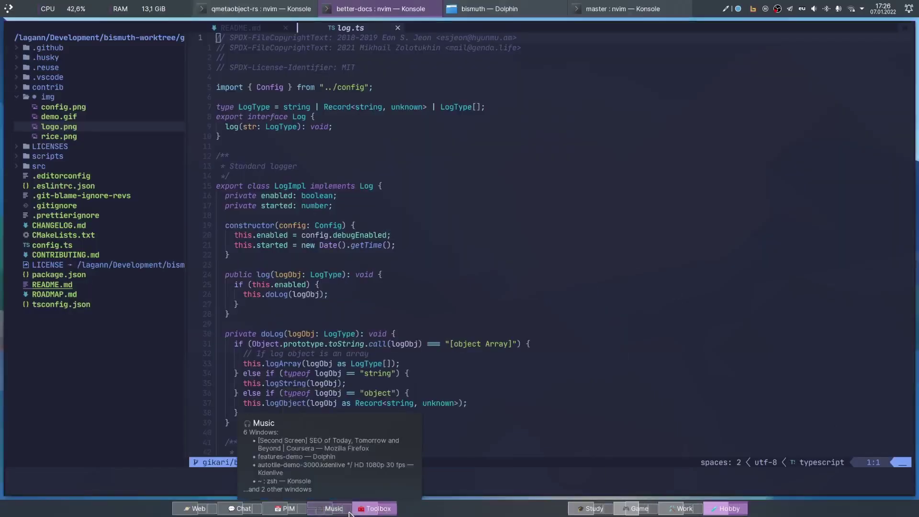
Switch to the Music desktop, then the Game desktop with Steam and Lutris, then back.
left_click(339, 512)
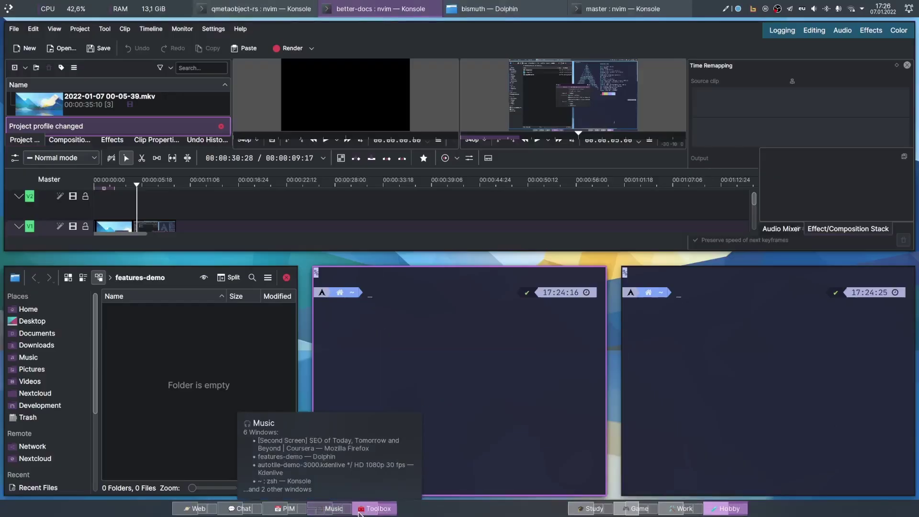
left_click(628, 510)
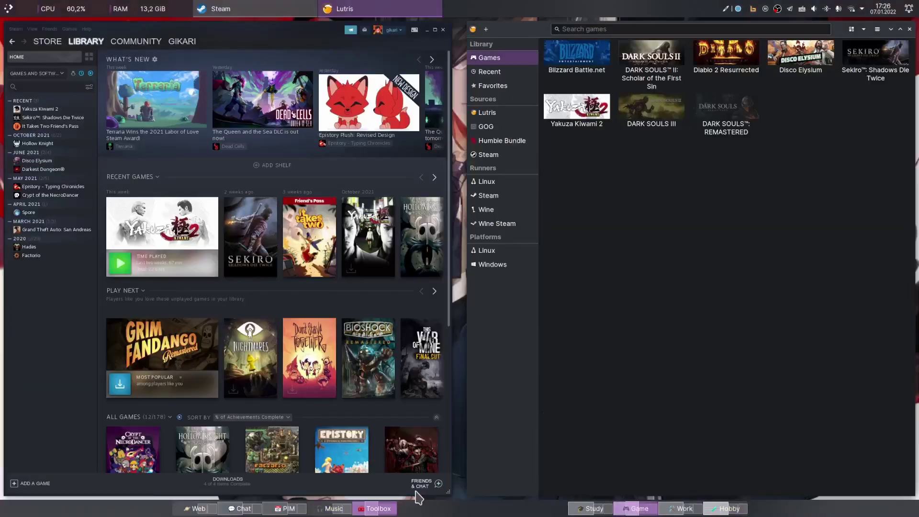
left_click(344, 508)
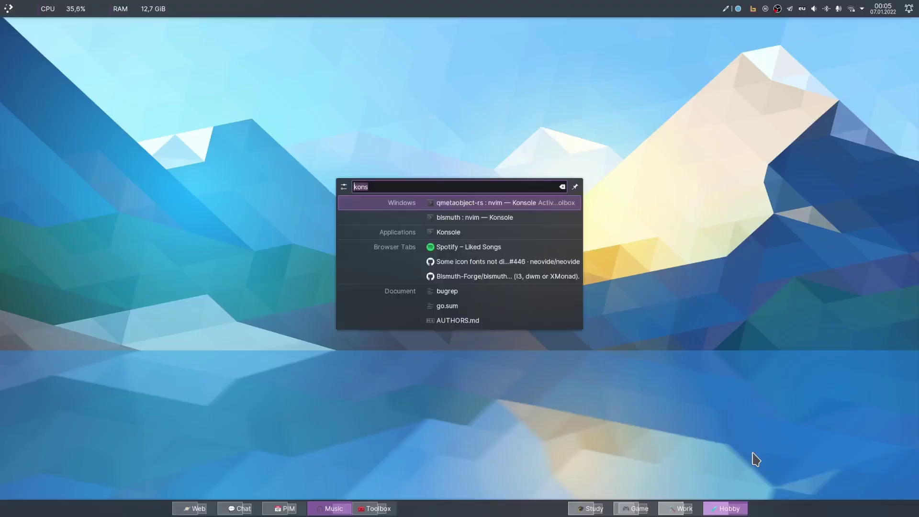
Launch Dolphin and Konsole via KRunner, tiled side by side, and run neofetch.
type("dolphin")
key("Return")
key("alt+space")
type("kons")
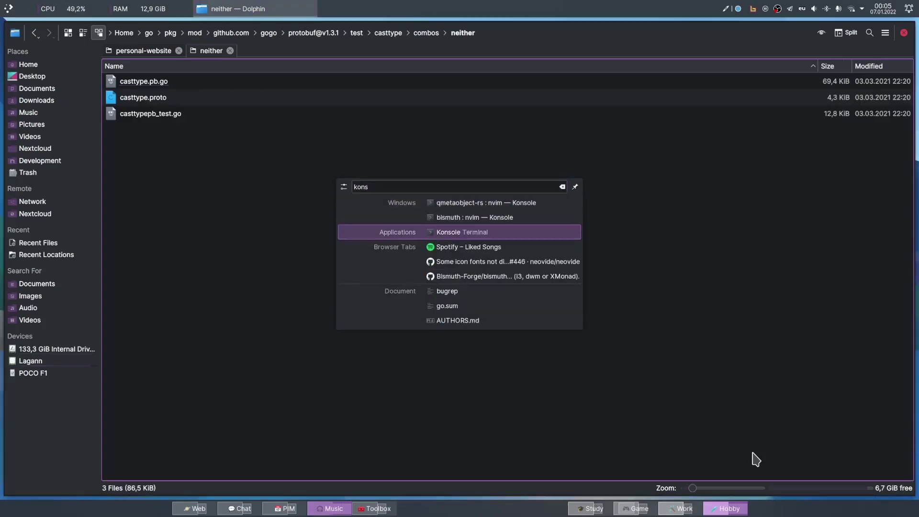
key("Return")
type("neofetch")
key("Return")
Open a second Konsole, then close Dolphin and the second Konsole window.
key("alt+space")
type("kons")
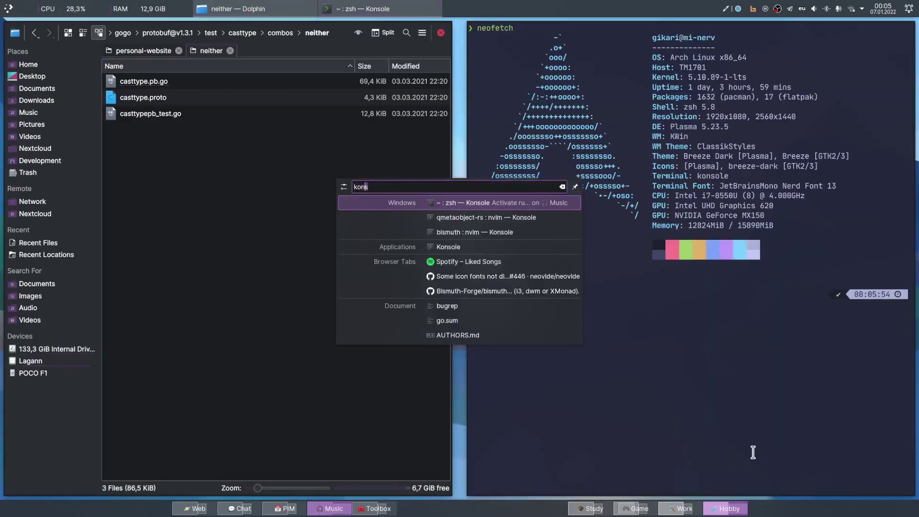
key("Down")
key("Return")
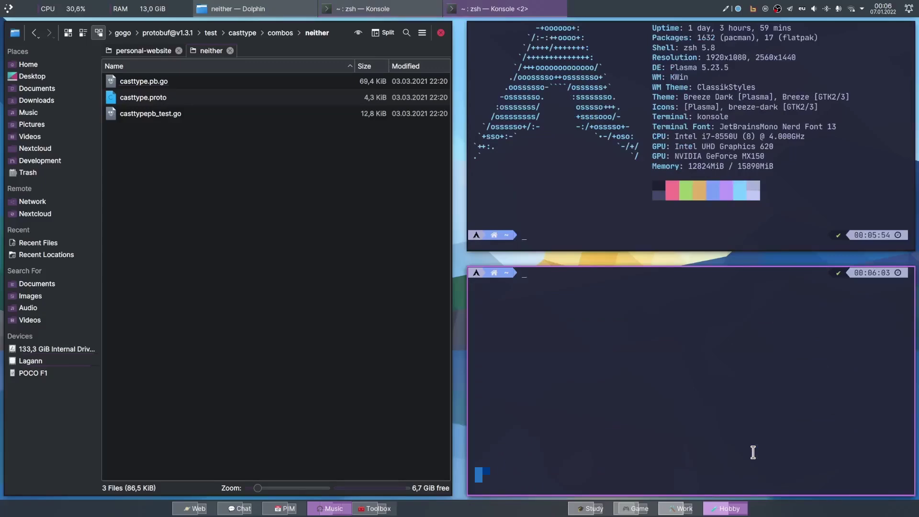
type("q")
key("Return")
key("ctrl+d")
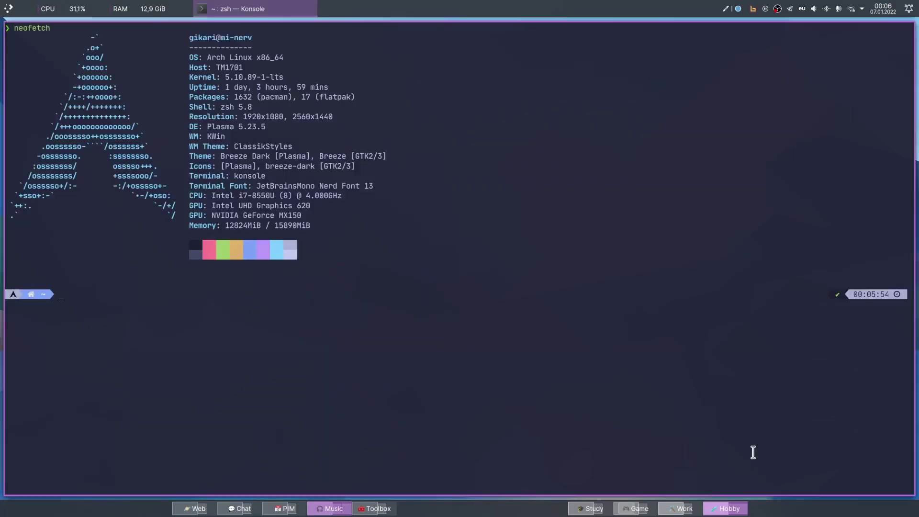
Close the last Konsole, open the KDE community page in Firefox, and close the empty New Tab.
key("ctrl+d")
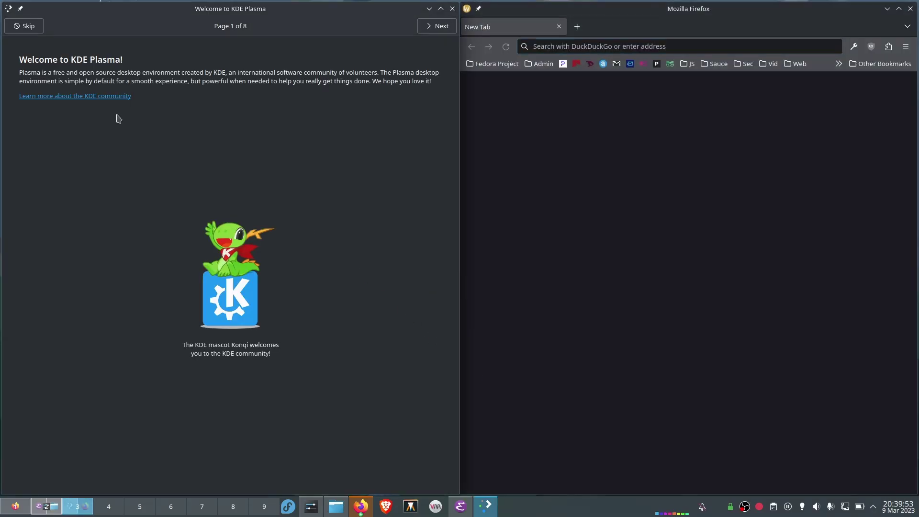
left_click(114, 97)
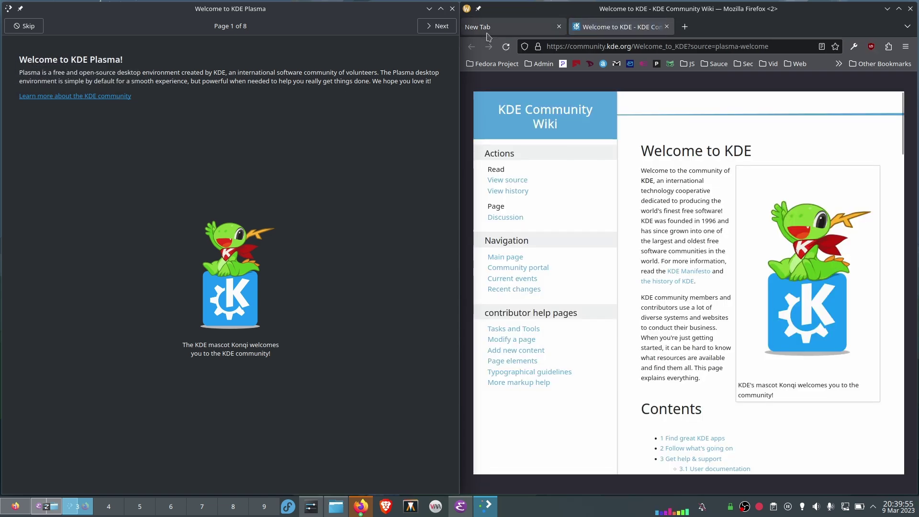
middle_click(487, 31)
Scroll the KDE Community Wiki page, then advance the Welcome tour to page 2.
scroll(718, 325, "down", 2)
scroll(722, 329, "up", 1)
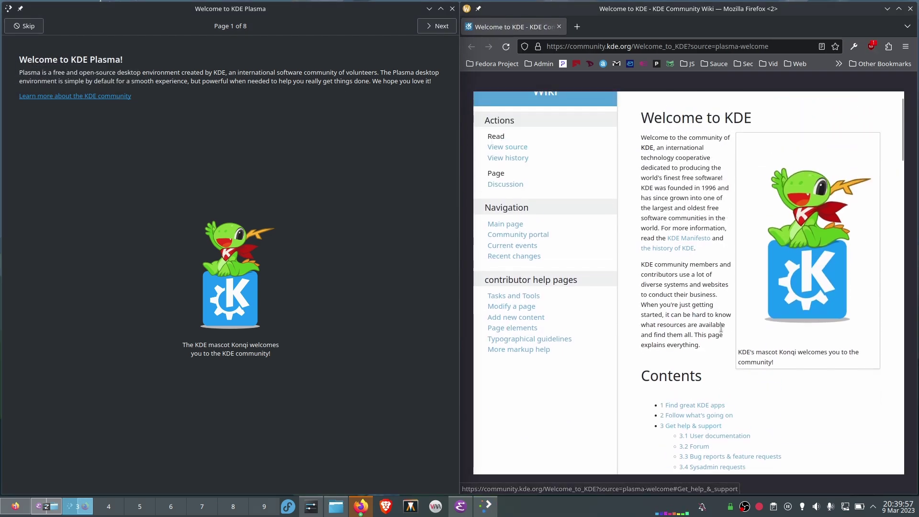
scroll(721, 328, "up", 1)
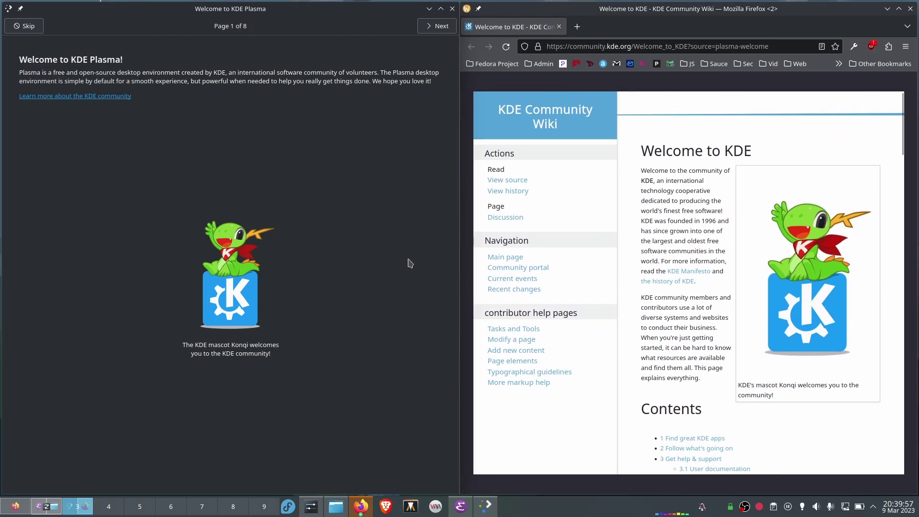
left_click(355, 227)
left_click(436, 27)
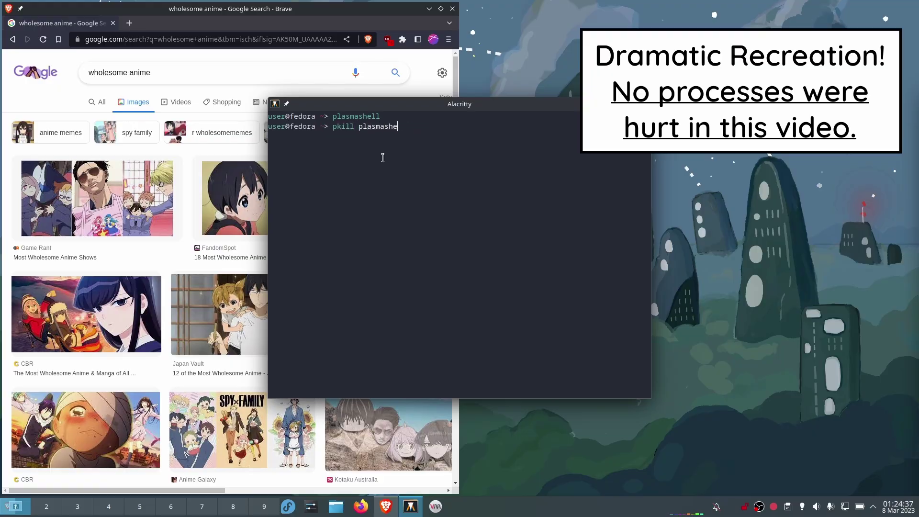
Run pkill plasmashell, then on desktop 5 quit btop and close its terminal.
key("Return")
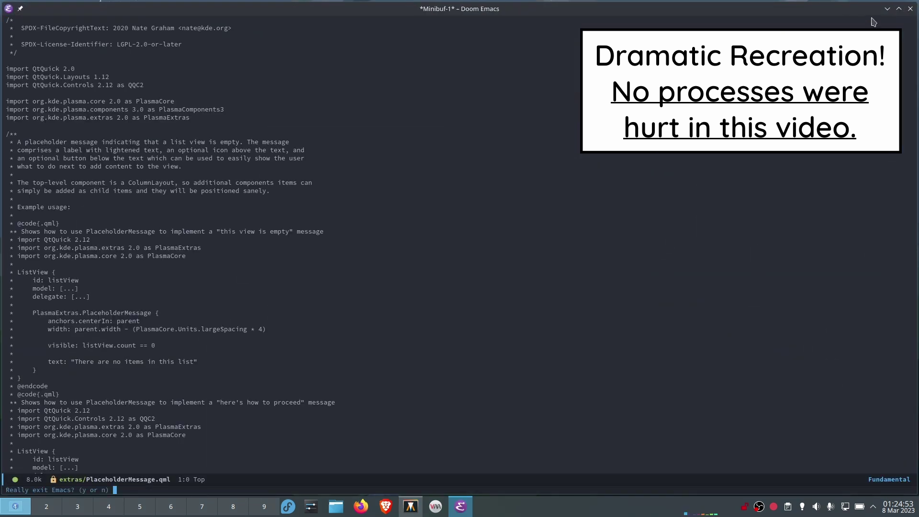
scroll(598, 211, "down", 4)
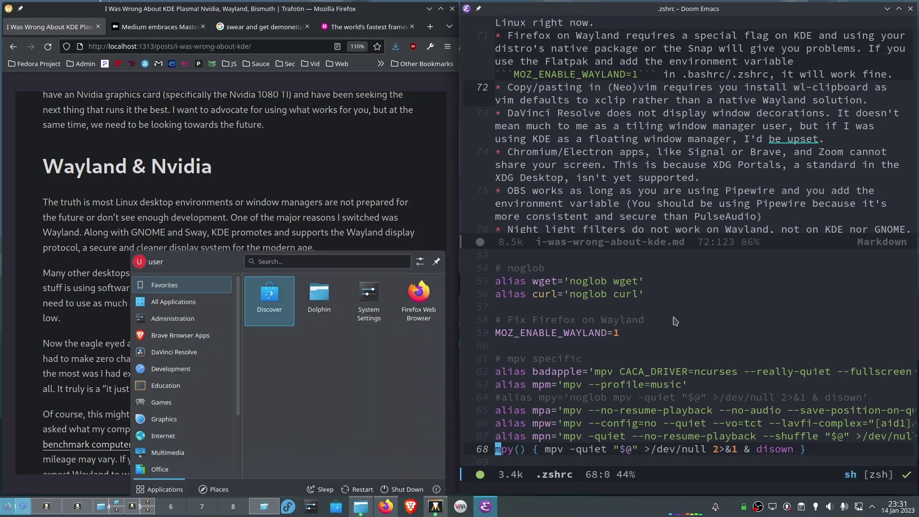
key("super+4")
key("super+5")
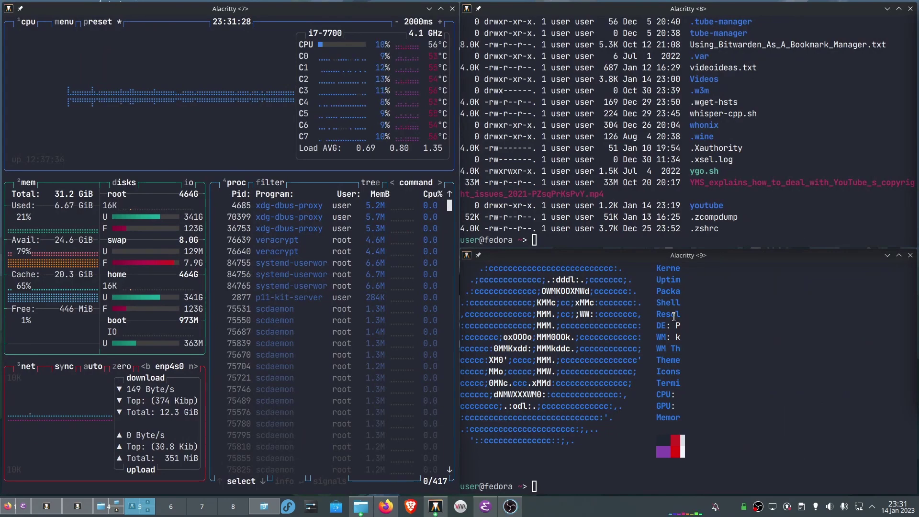
key("q")
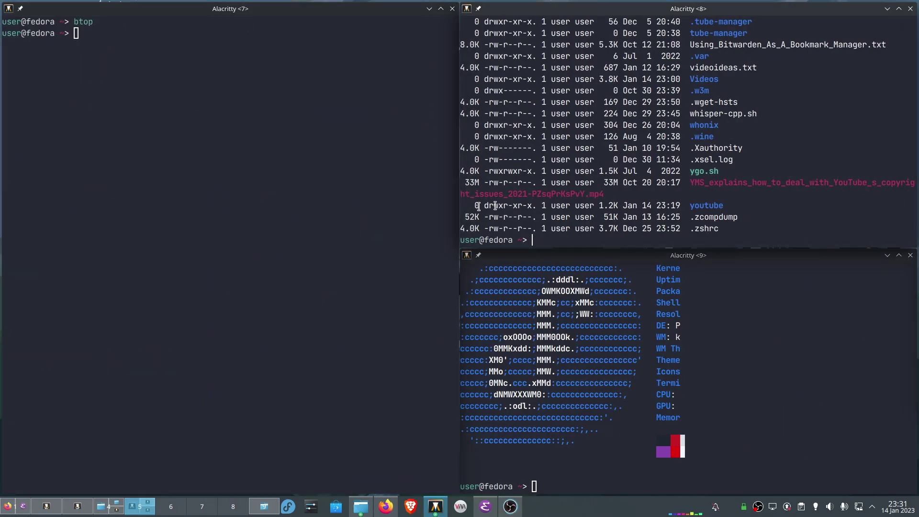
key("ctrl+d")
key("ctrl+d")
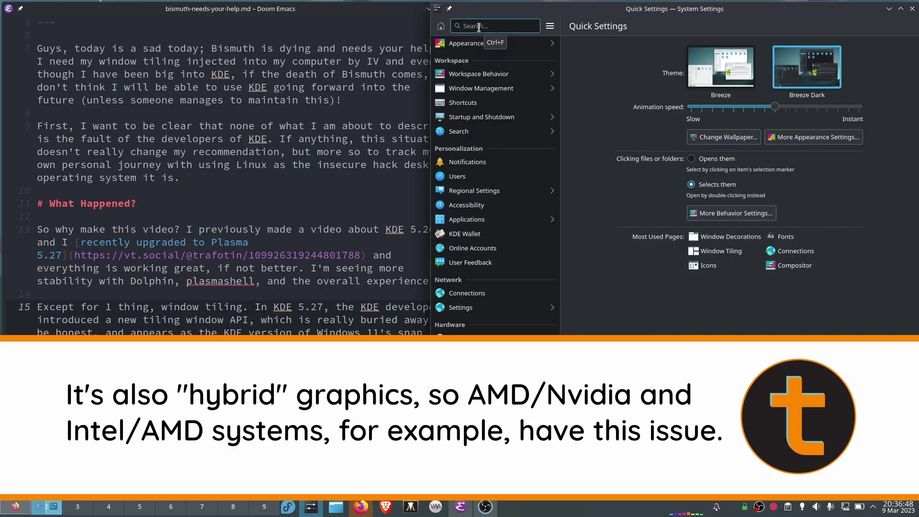
Search System Settings for 'fil' and reach the File Search page under Plasma Search.
type("fil")
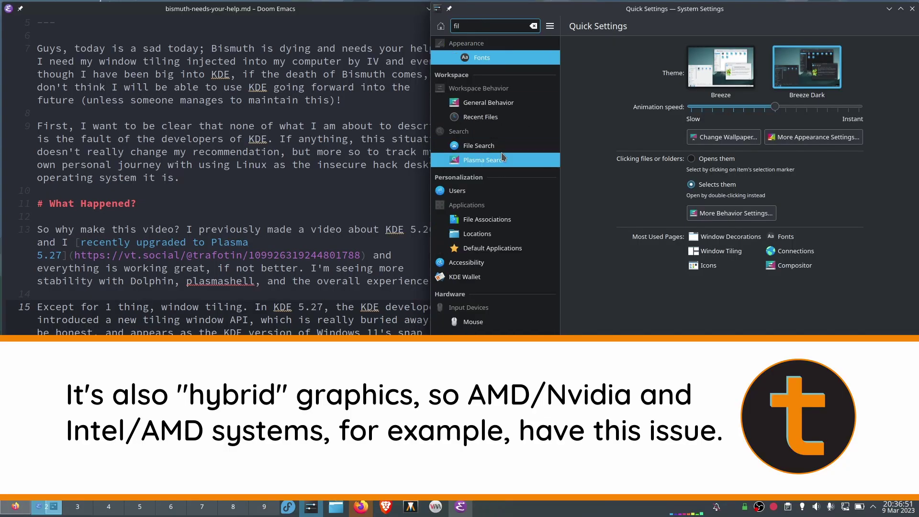
left_click(503, 161)
left_click(456, 42)
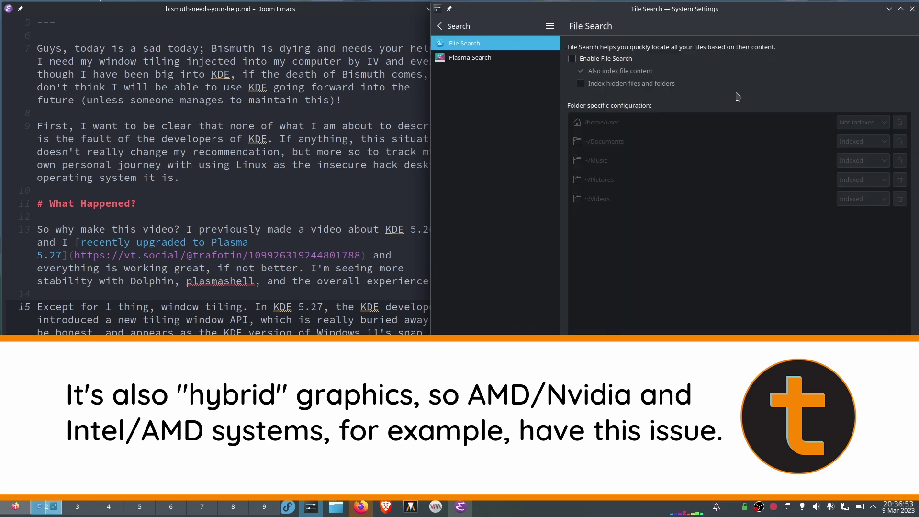
Toggle Enable File Search on and back off, dismiss the warning, and return to Plasma Search.
left_click(616, 59)
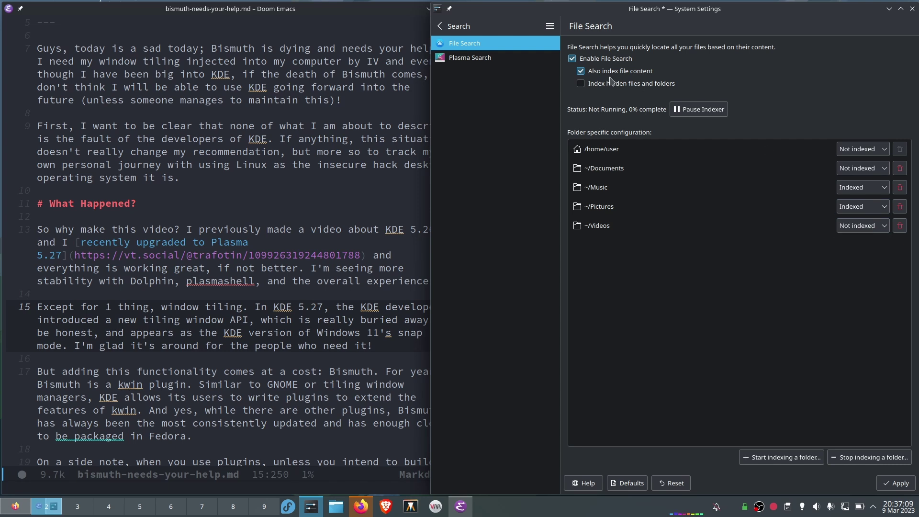
left_click(607, 59)
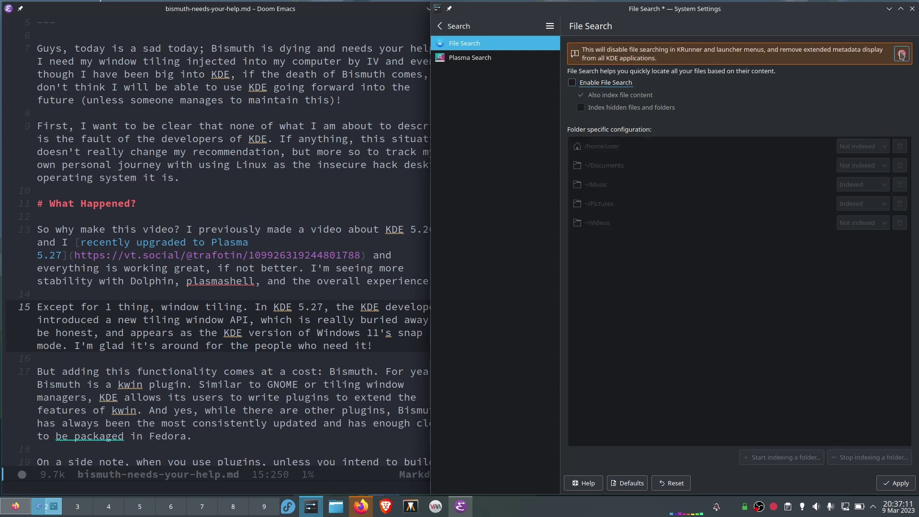
left_click(901, 54)
left_click(482, 60)
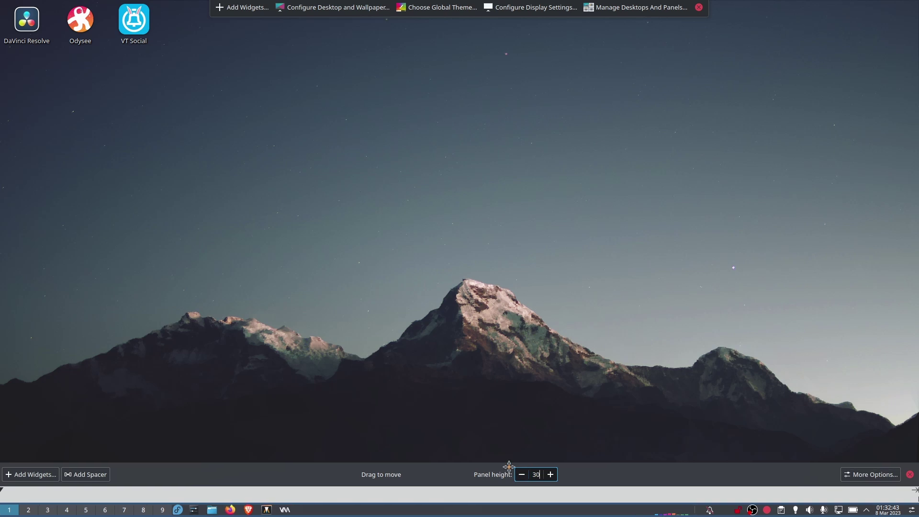
Move the performance-counters video into the misc-talks folder.
mouse_move(170, 515)
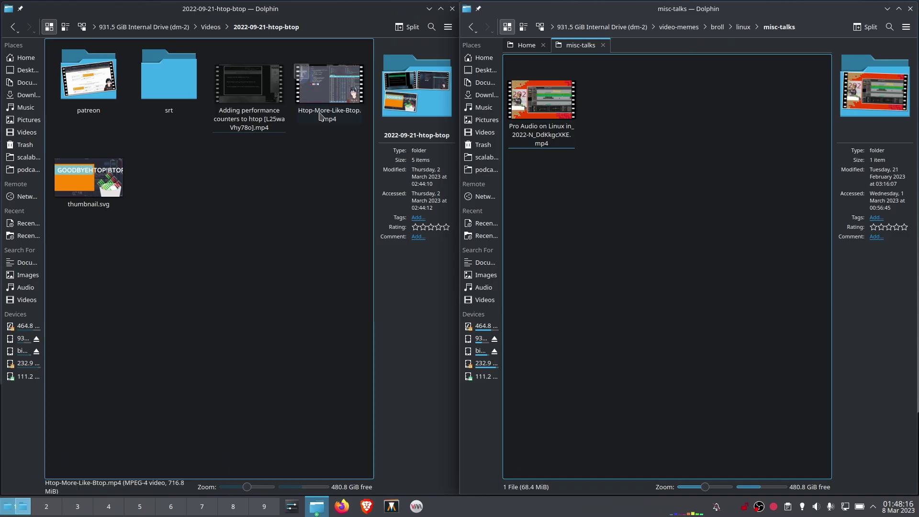
left_click_drag(249, 86, 665, 108)
left_click(686, 116)
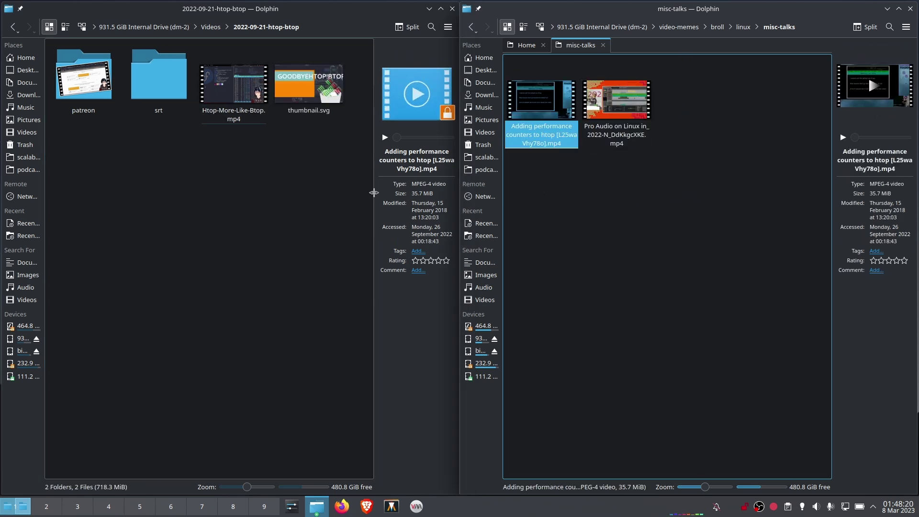
Select thumbnail.svg, view its details, and open it with Inkscape.
left_click(368, 192)
left_click(302, 90)
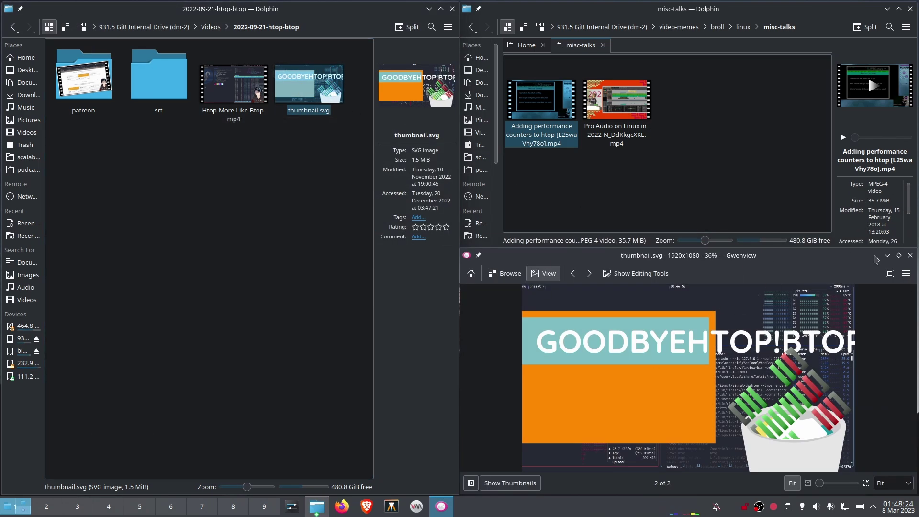
left_click(909, 255)
right_click(324, 96)
mouse_move(383, 114)
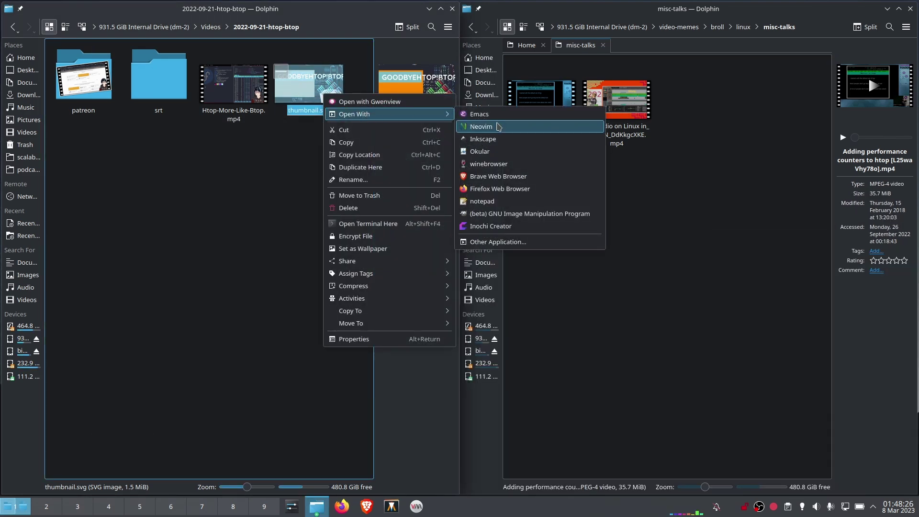
left_click(483, 139)
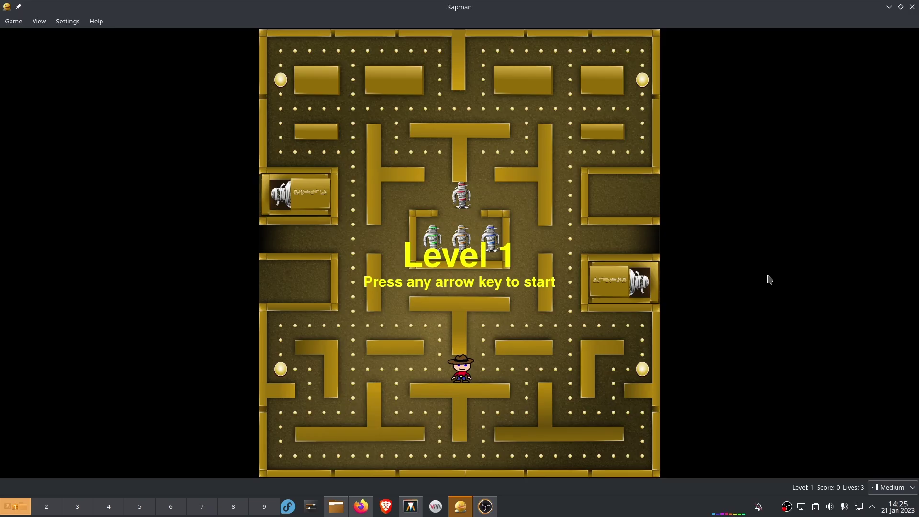
Start Level 1 and steer Kapman right, down, then right along the lower row.
key("Right")
key("Down")
key("Right")
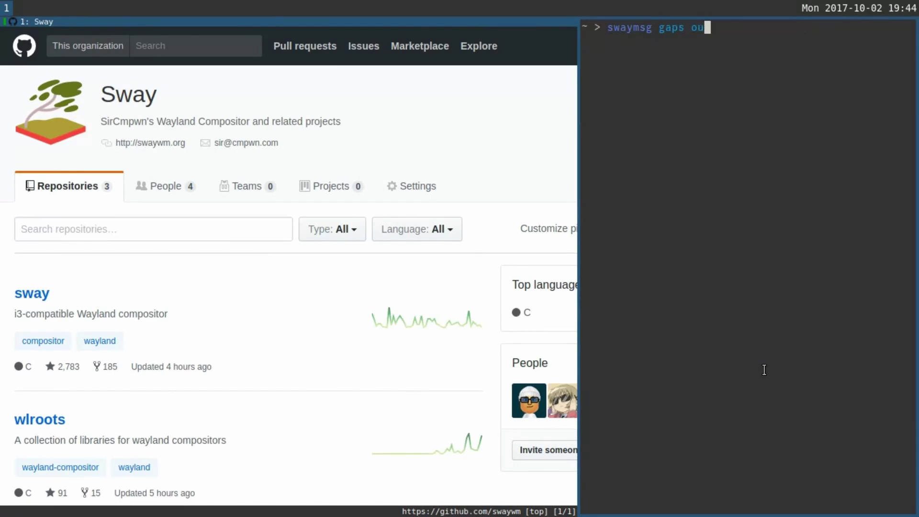
Apply outer gaps of 10, open two more terminals, and move one under the left terminal.
key("Return")
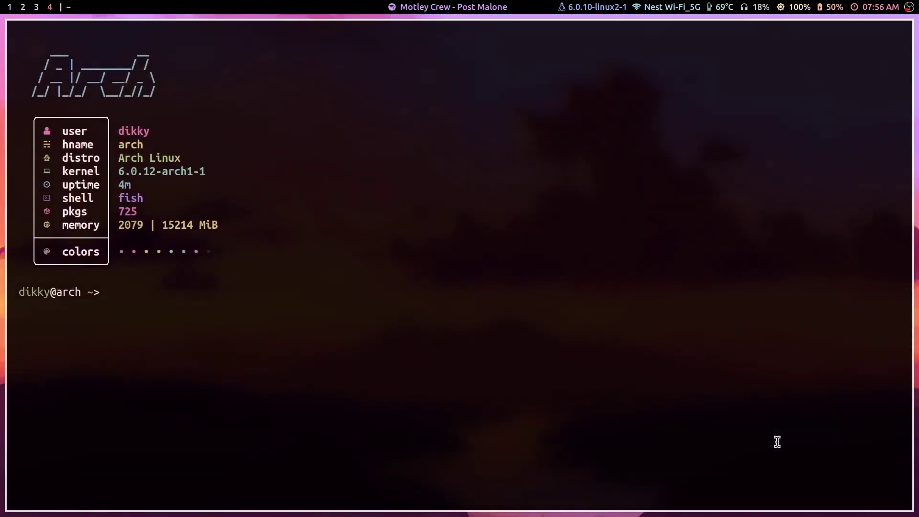
key("super+Return")
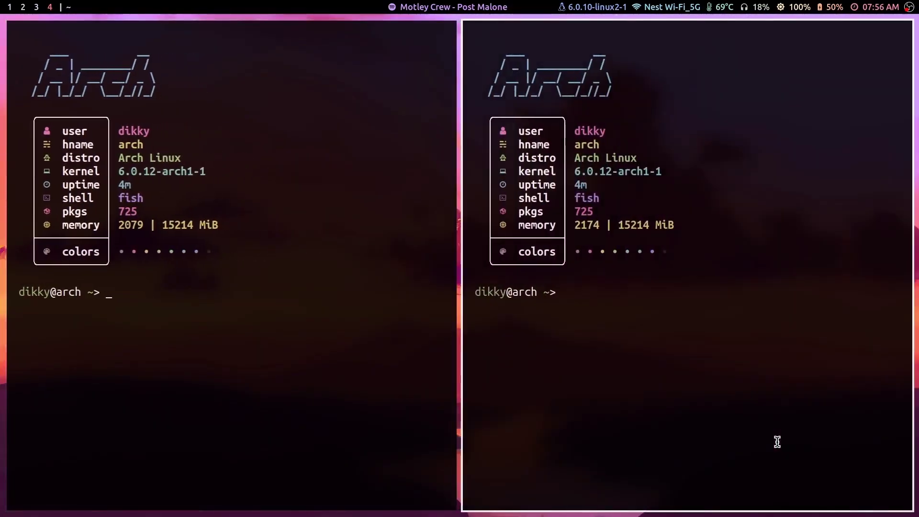
key("super+Return")
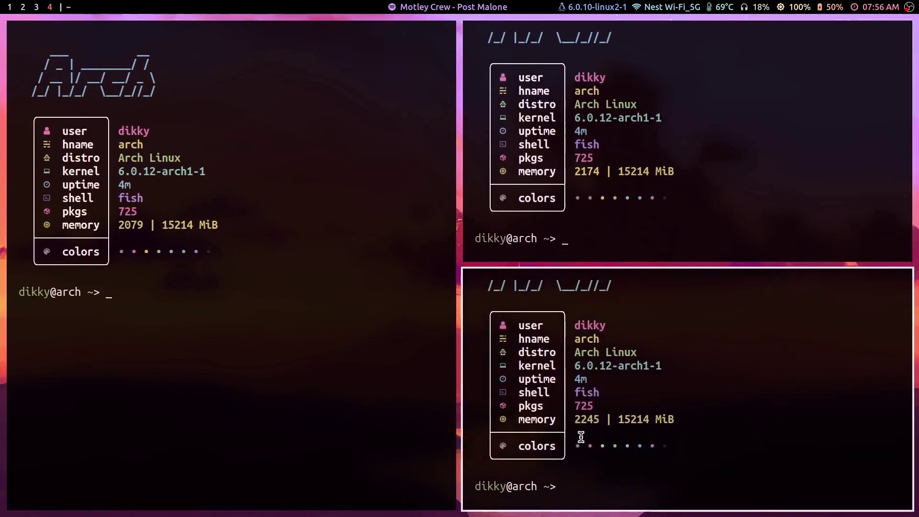
left_click_drag(580, 435, 254, 320)
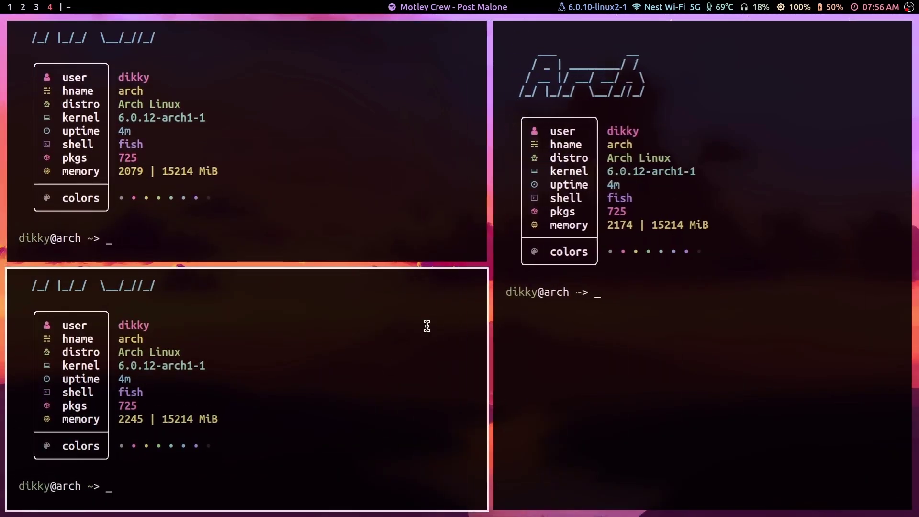
Narrow the left terminals to widen the right column, then switch to workspace 3.
key("super+ctrl+Right")
key("super+ctrl+Left")
key("super+ctrl+Left")
key("super+ctrl+Left")
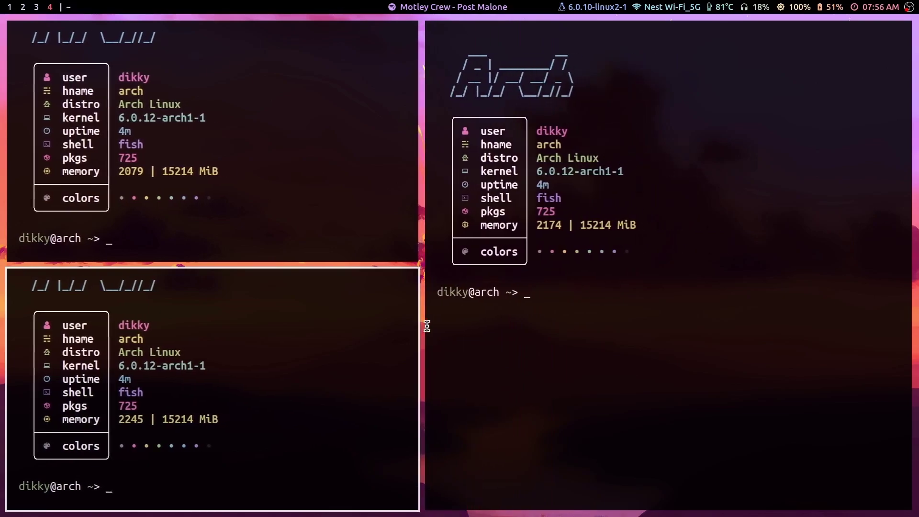
key("super+3")
key("super+4")
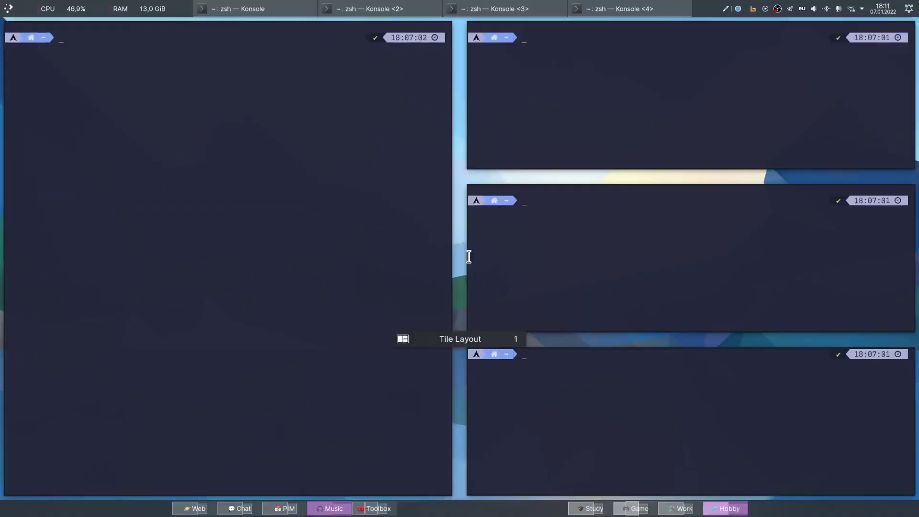
Cycle the terminals through Monocle, Three-Column, Spread, Stair and Spiral layouts to Quarter Layout.
key("super+m")
key("super+backslash")
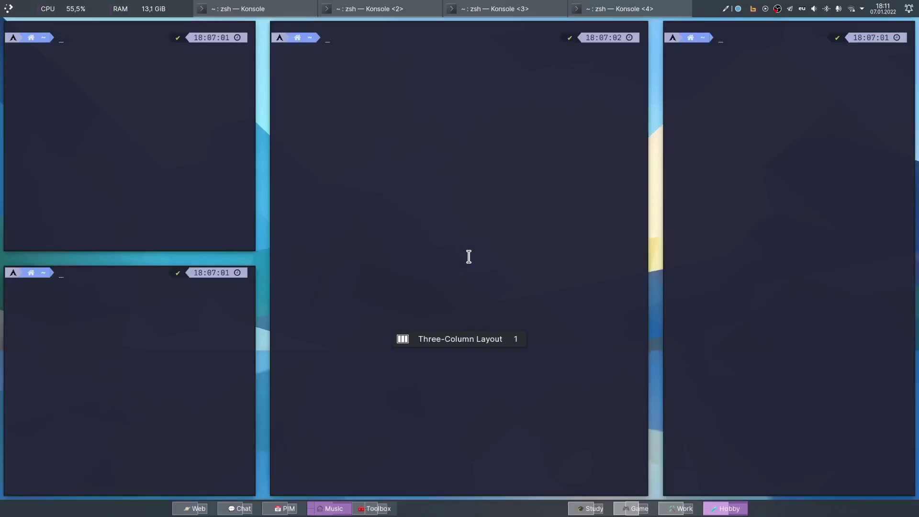
key("super+backslash")
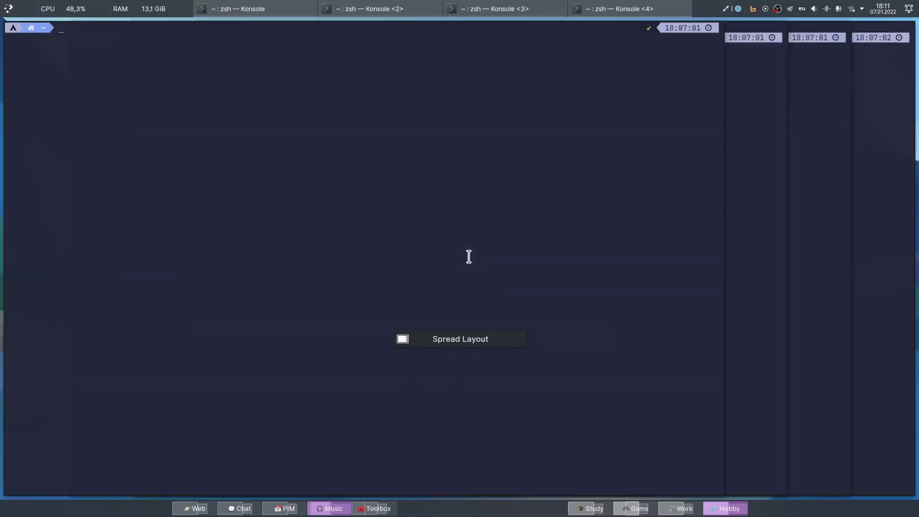
key("super+backslash")
key("super+backslash")
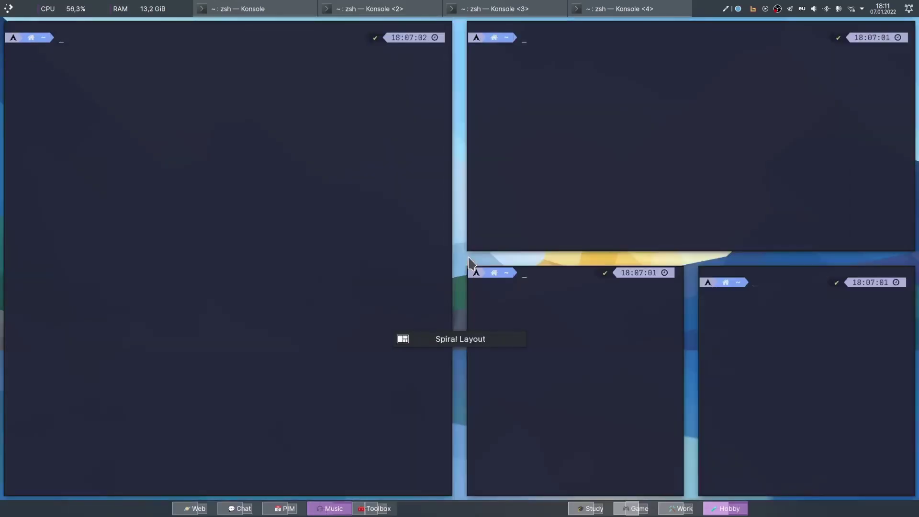
key("super+backslash")
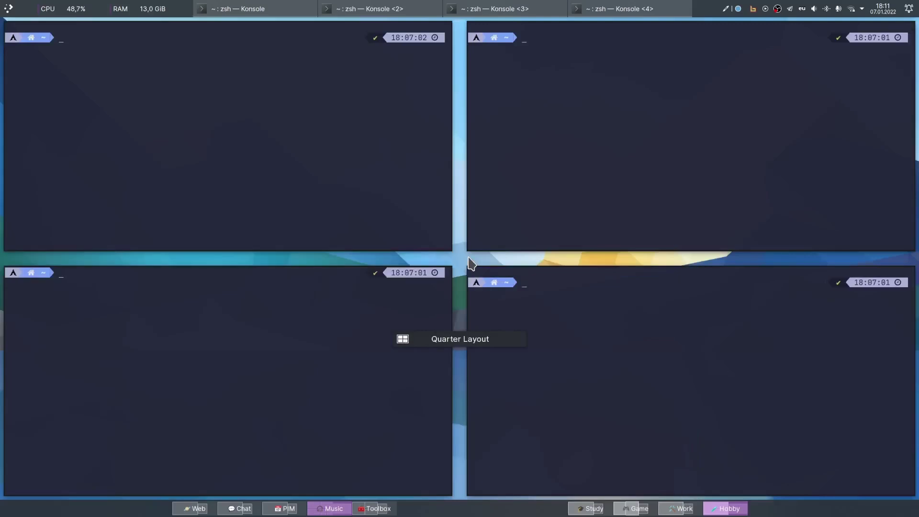
key("super+backslash")
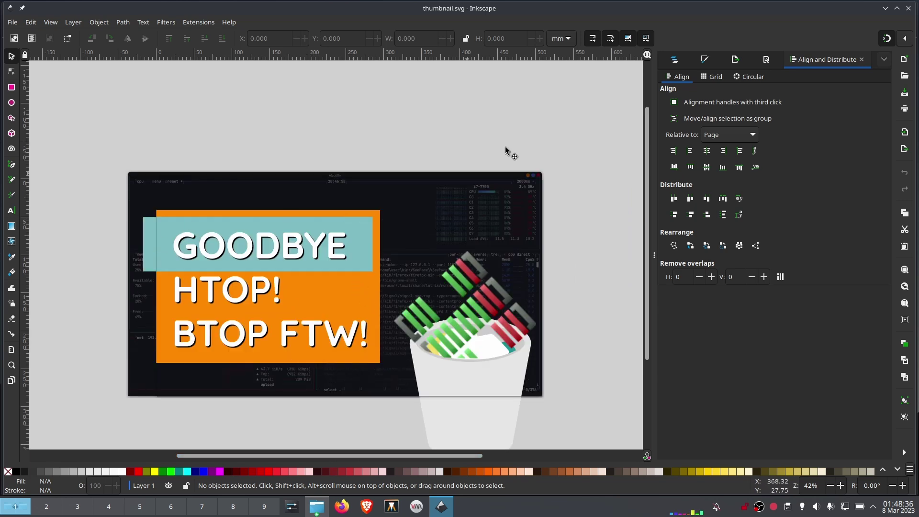
Close the Inkscape window showing thumbnail.svg.
left_click(910, 9)
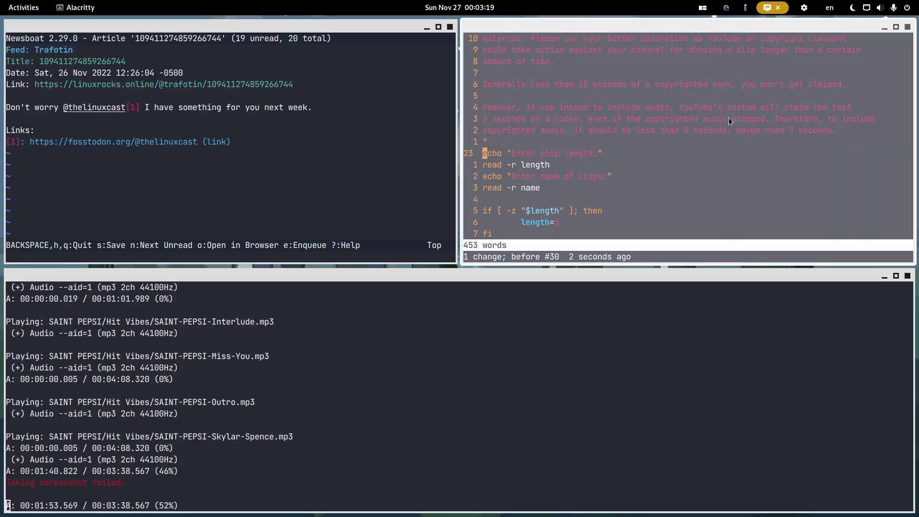
Retile so mpv sits above newsboat, then show brand2's animated-backgrounds folder in Dolphin.
key("super+q")
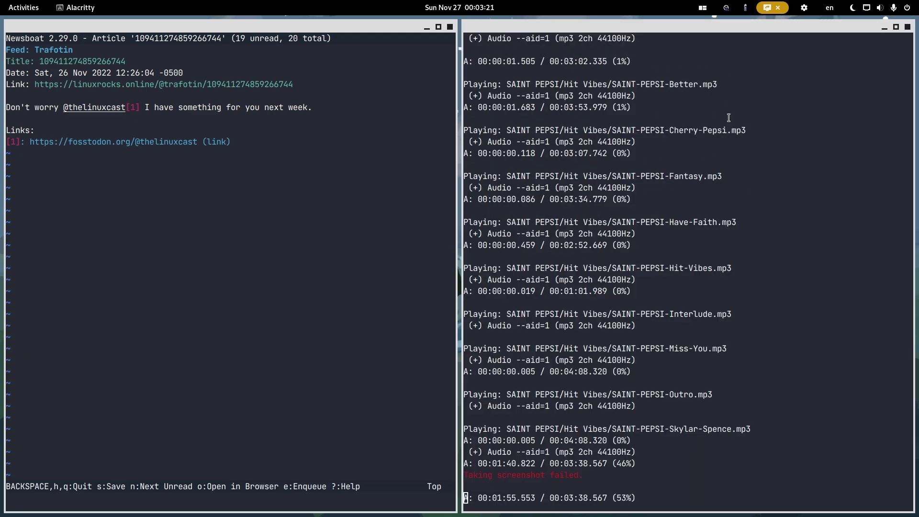
key("alt+Tab")
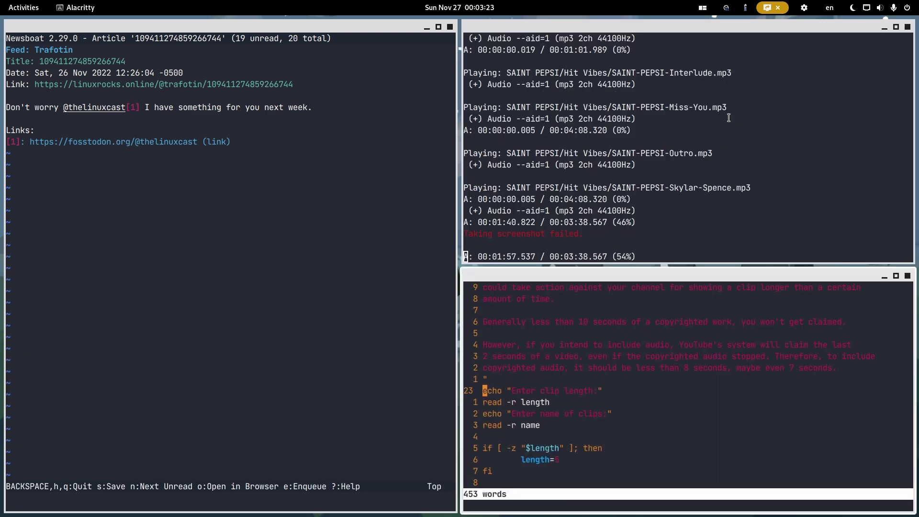
left_click(728, 118)
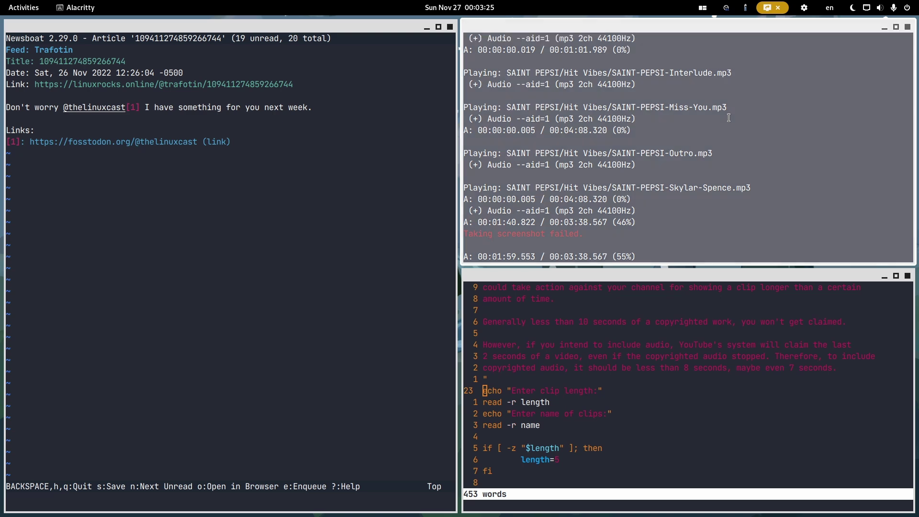
key("super+shift+h")
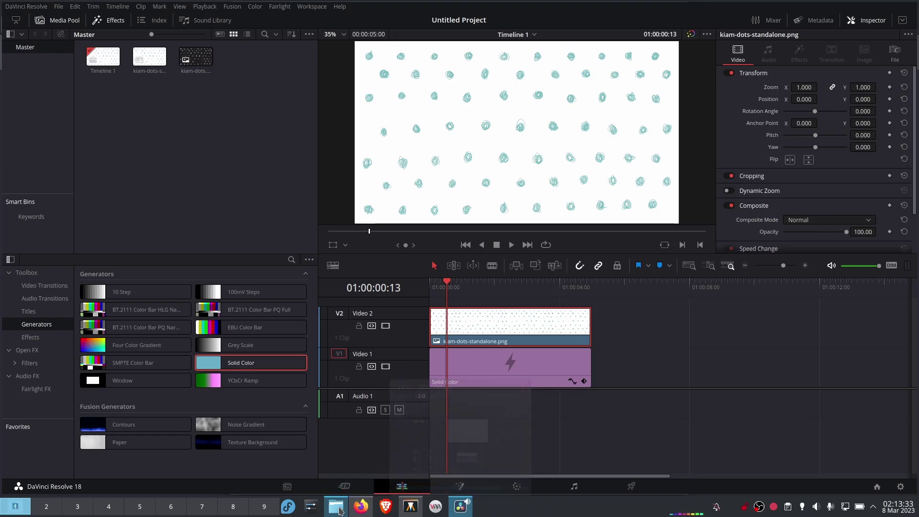
left_click(338, 509)
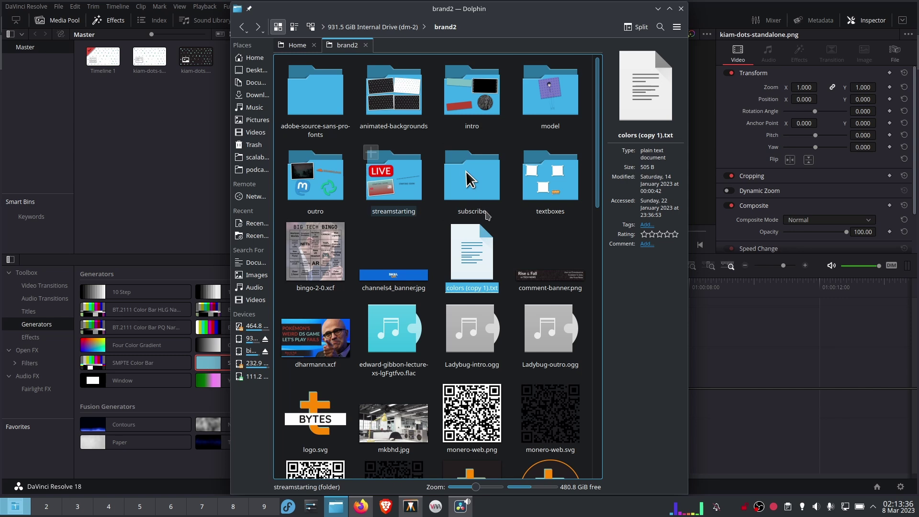
left_click(403, 117)
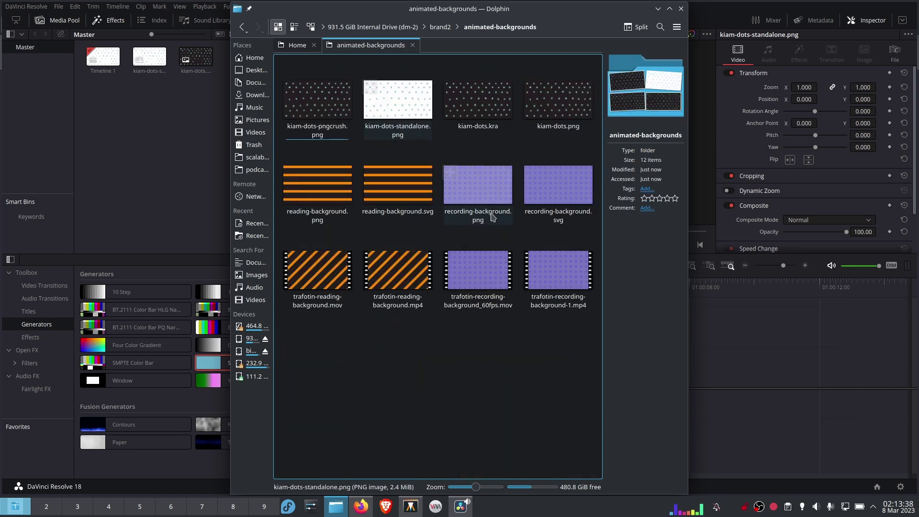
Open kiam-dots.kra in Krita from its context menu.
right_click(465, 128)
left_click(464, 130)
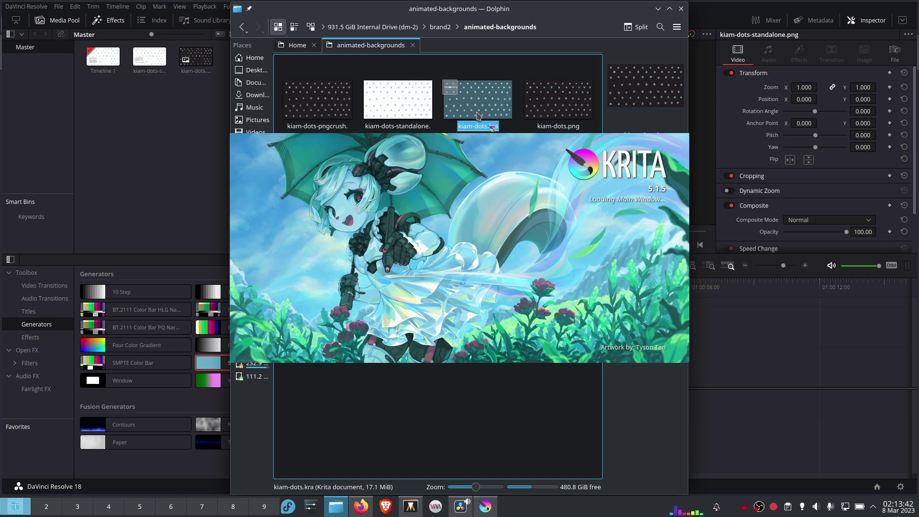